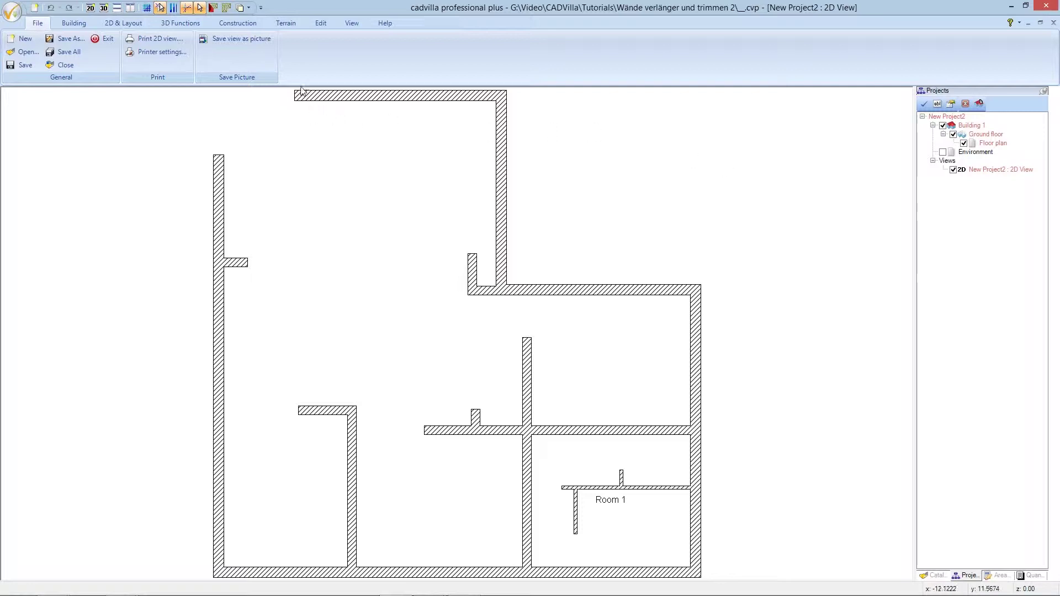
Extend the short thin wall stub in Room 1 up to the thick horizontal wall above it
click(320, 25)
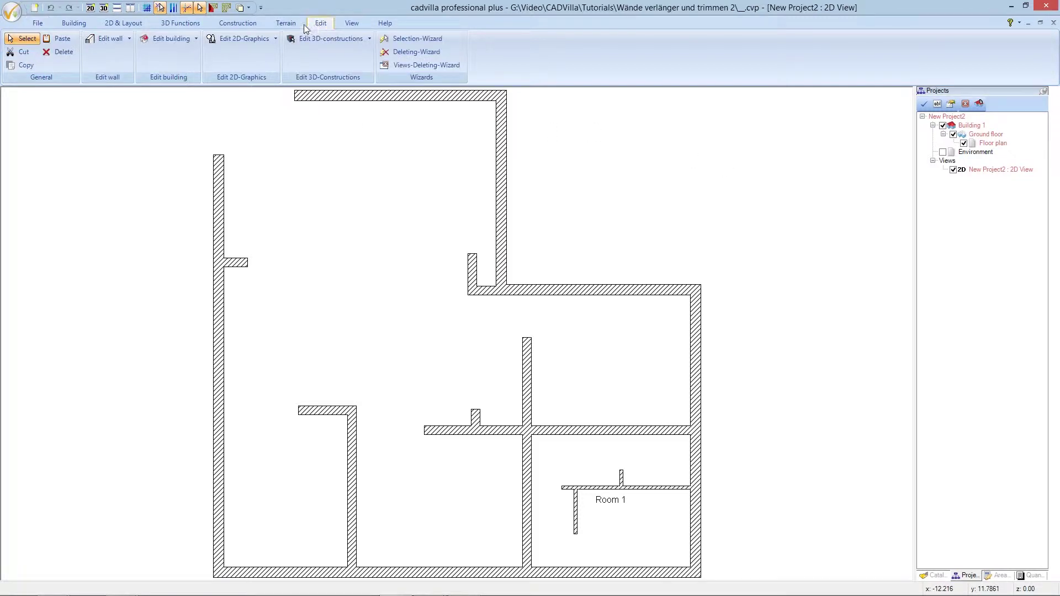
click(130, 40)
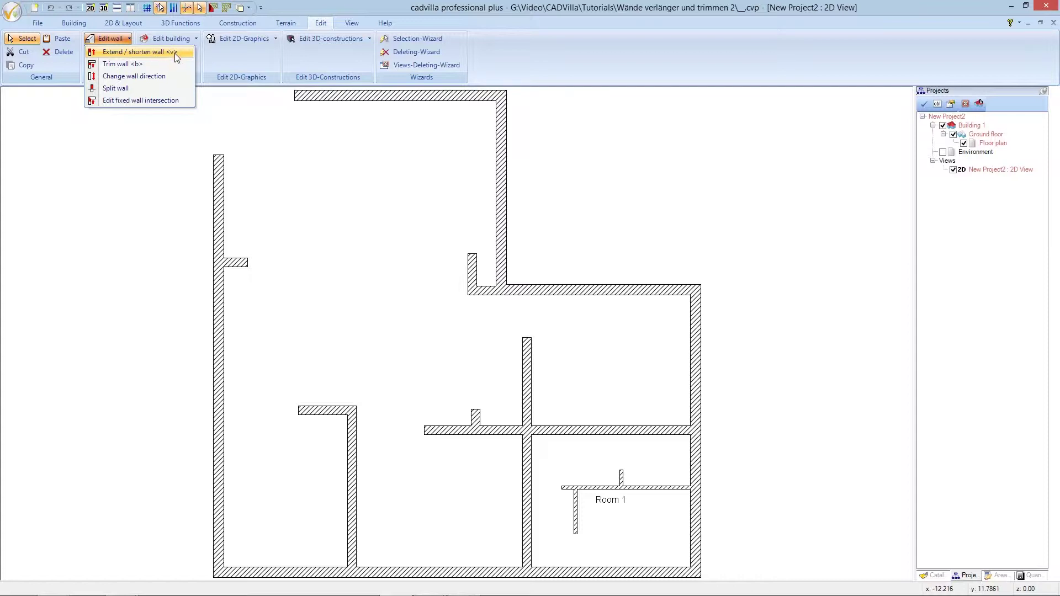
key(v)
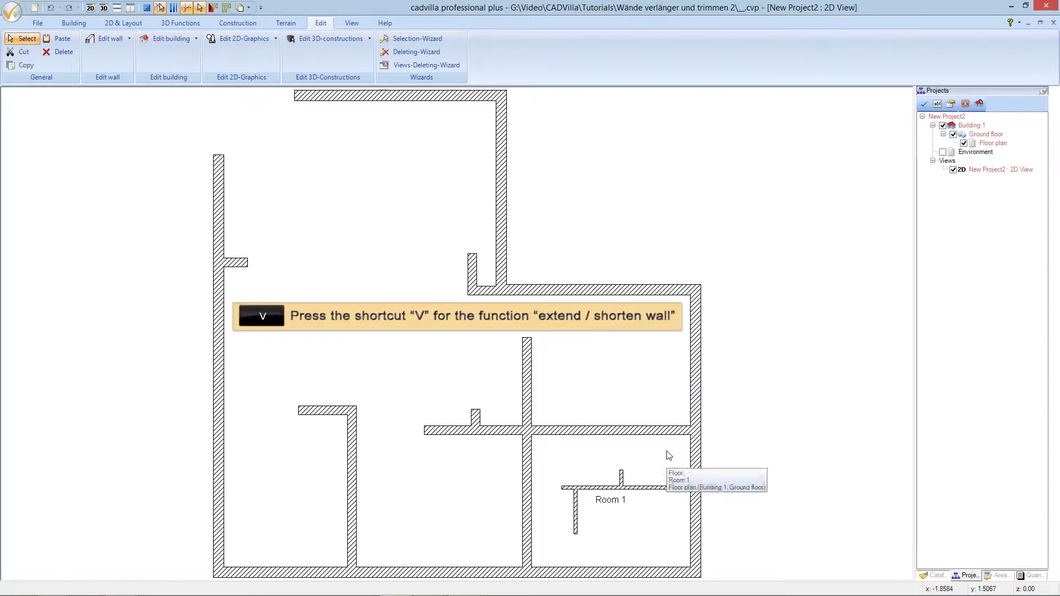
key(v)
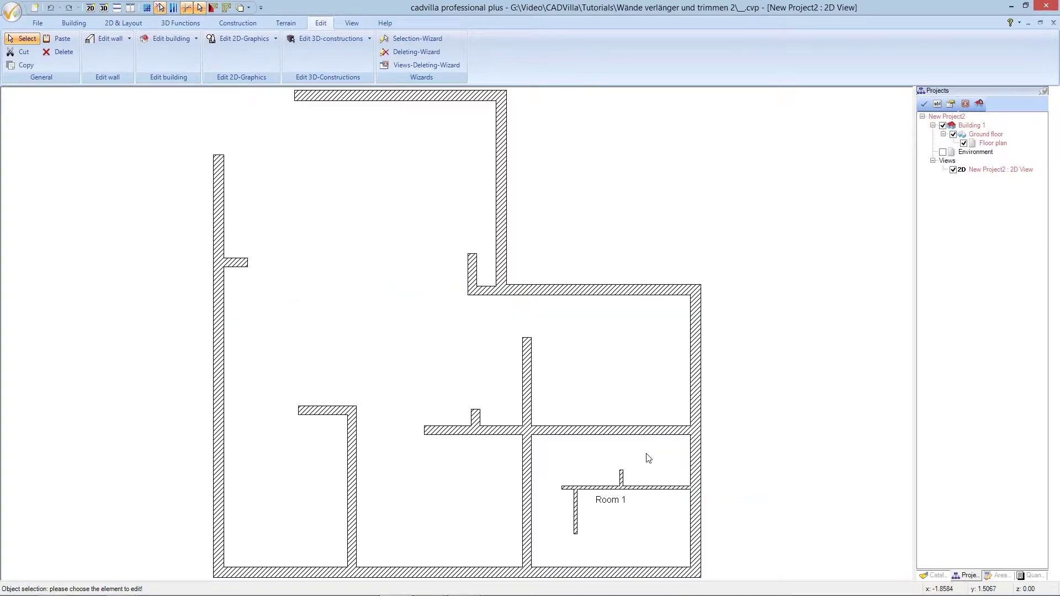
click(624, 473)
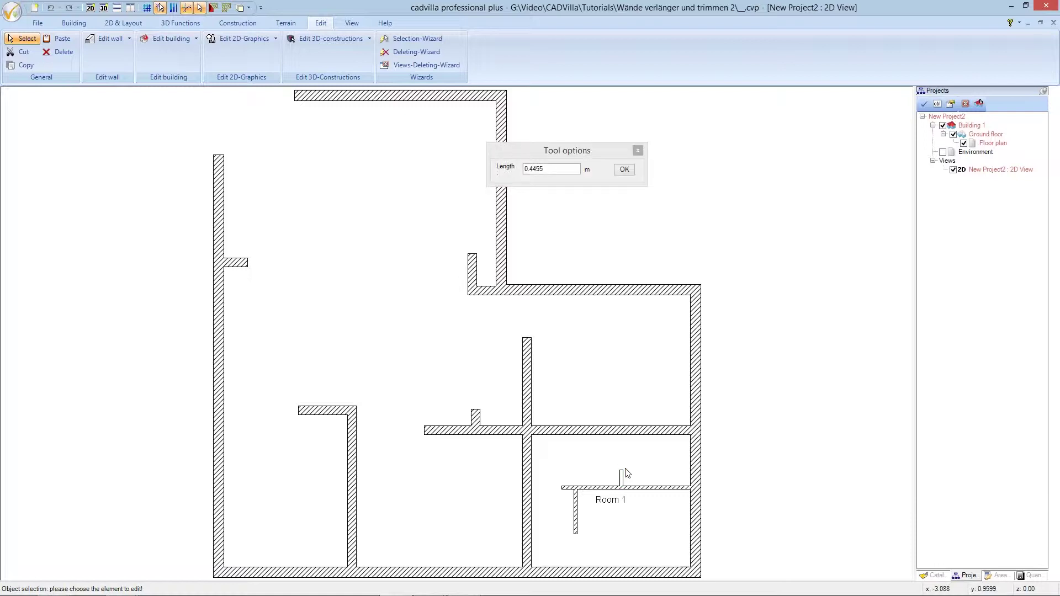
click(623, 433)
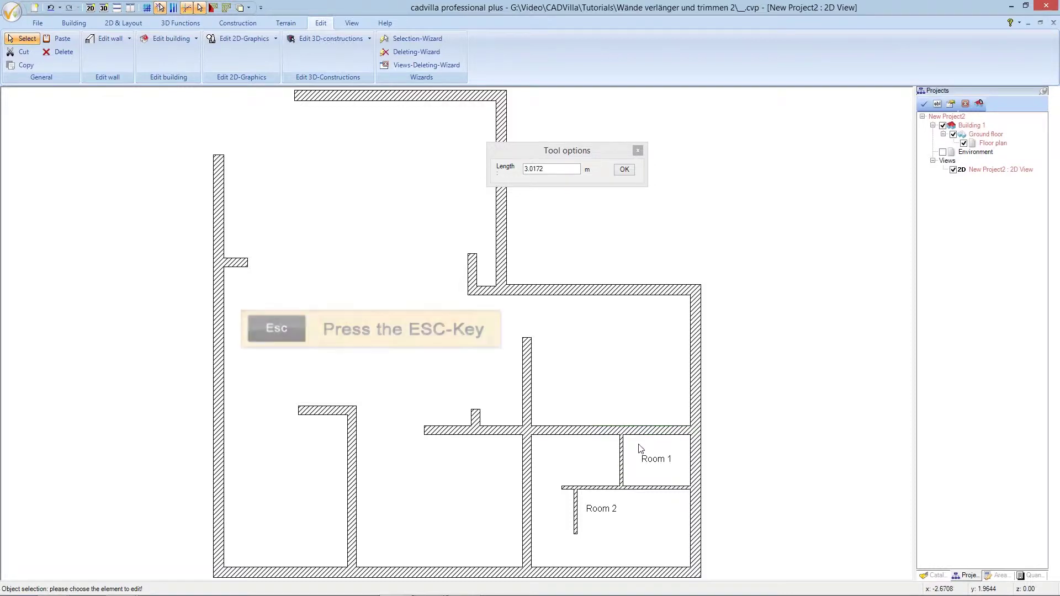
key(Escape)
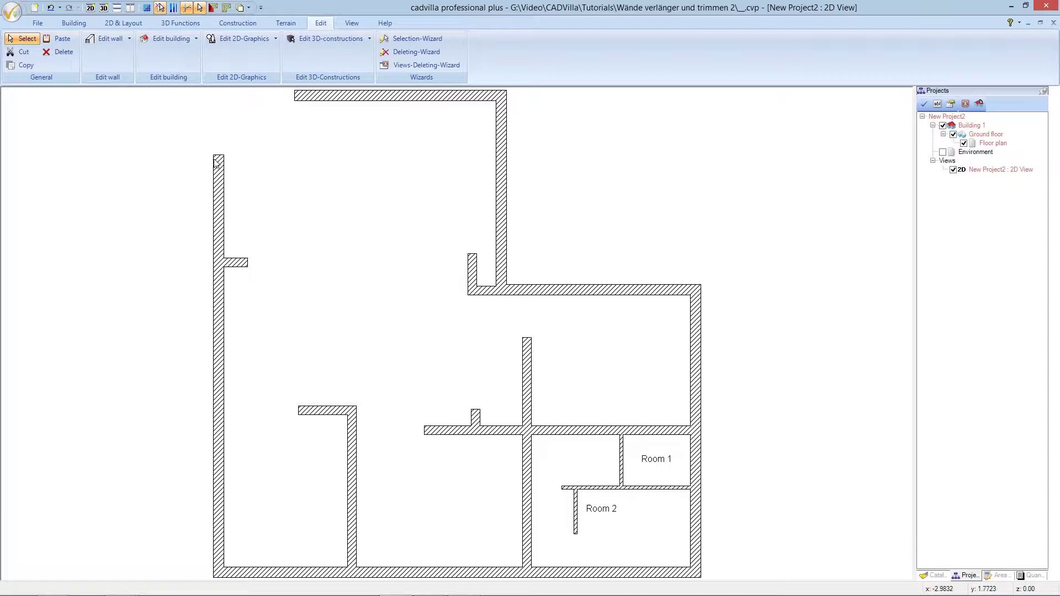
Trim the open end of the thin horizontal wall to the thick vertical interior wall on its left
click(129, 41)
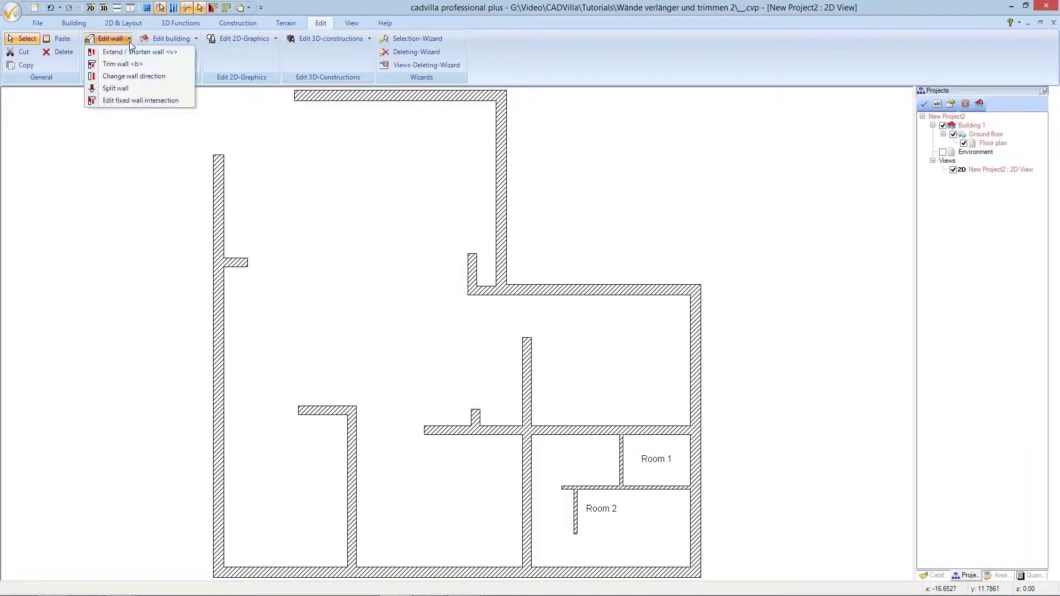
click(167, 66)
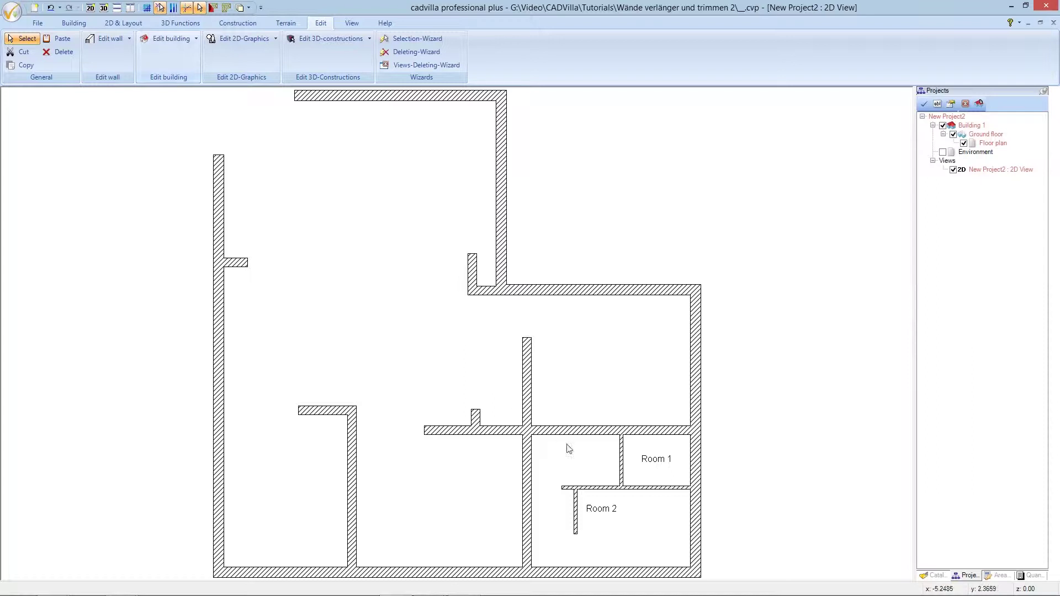
key(b)
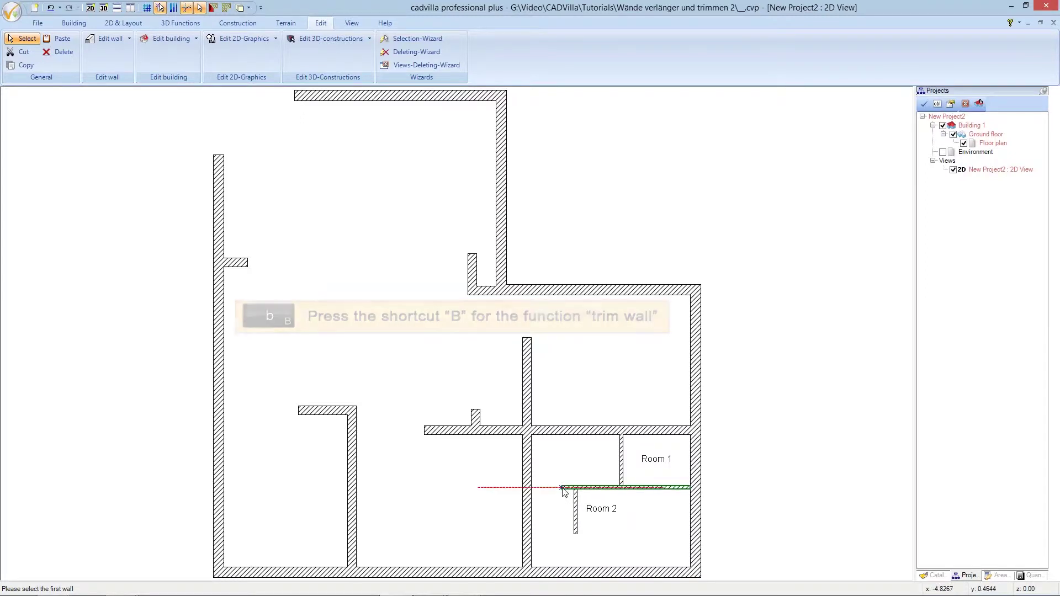
click(562, 487)
click(529, 490)
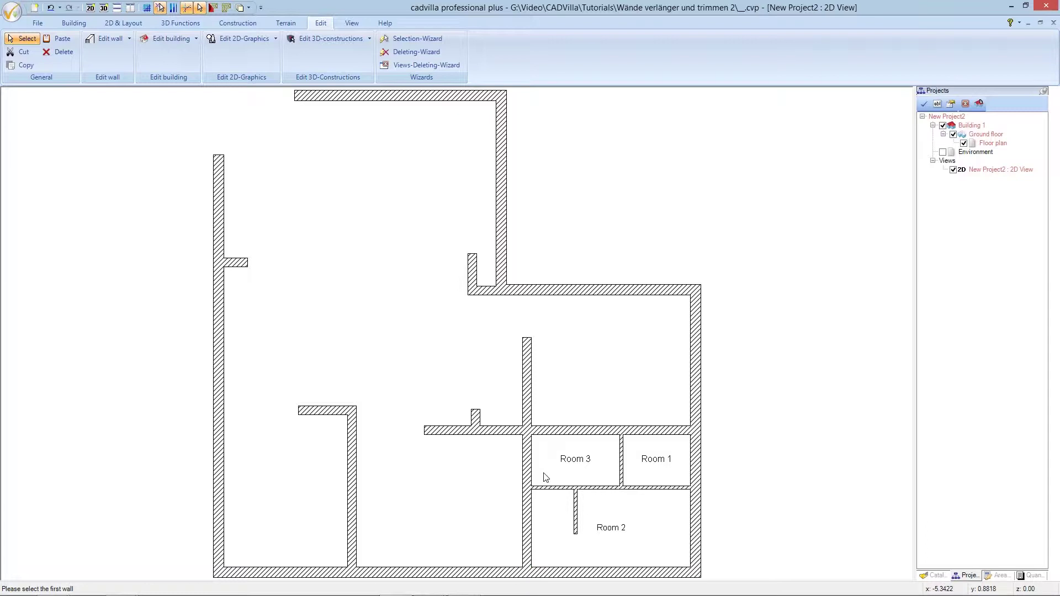
Trim the lower end of the thin vertical wall in Room 2 to the bottom exterior wall
click(576, 535)
click(576, 534)
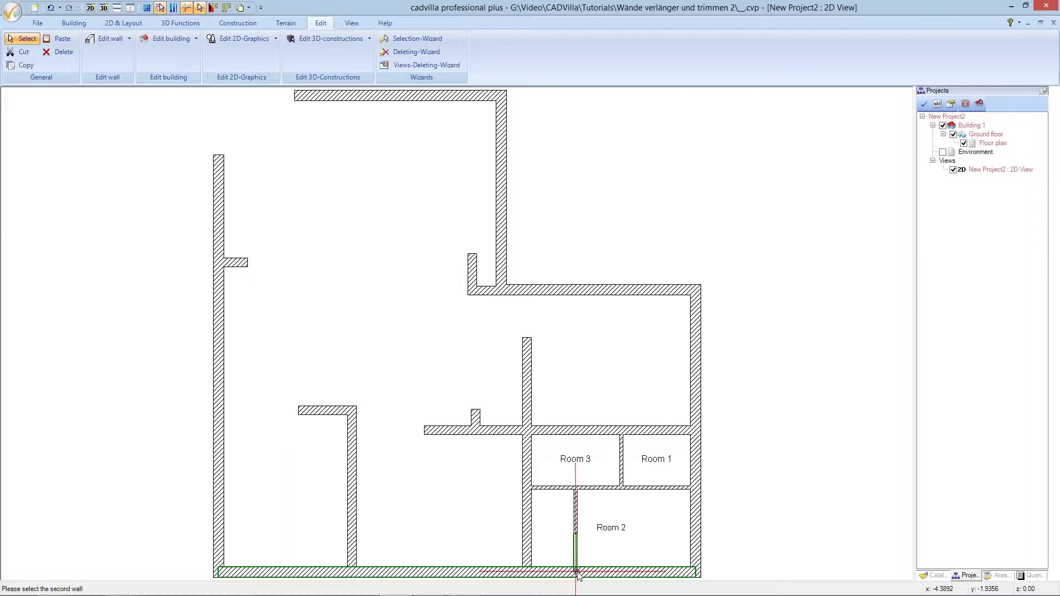
click(578, 574)
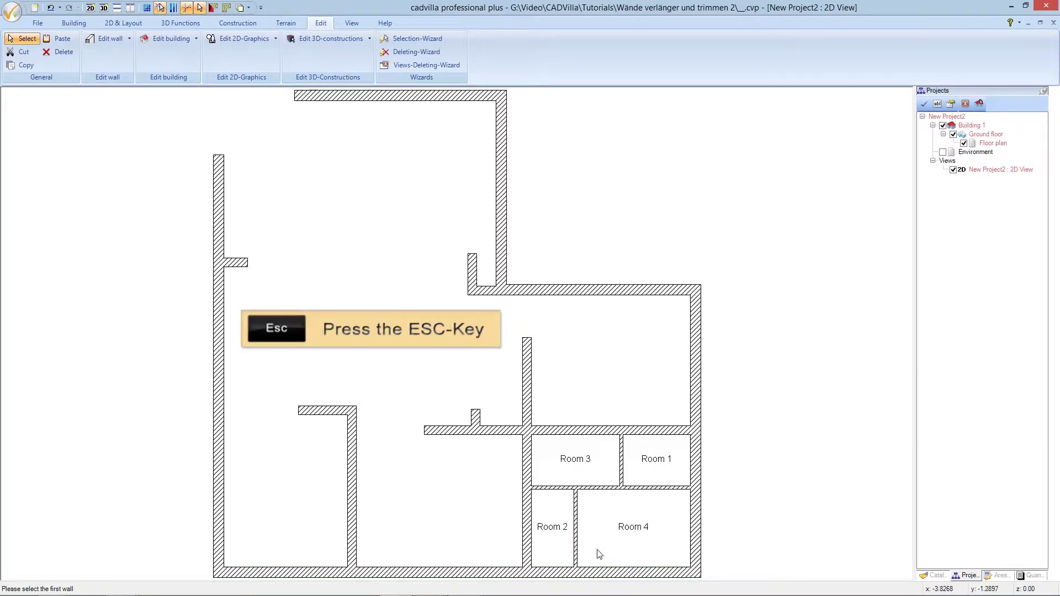
key(Escape)
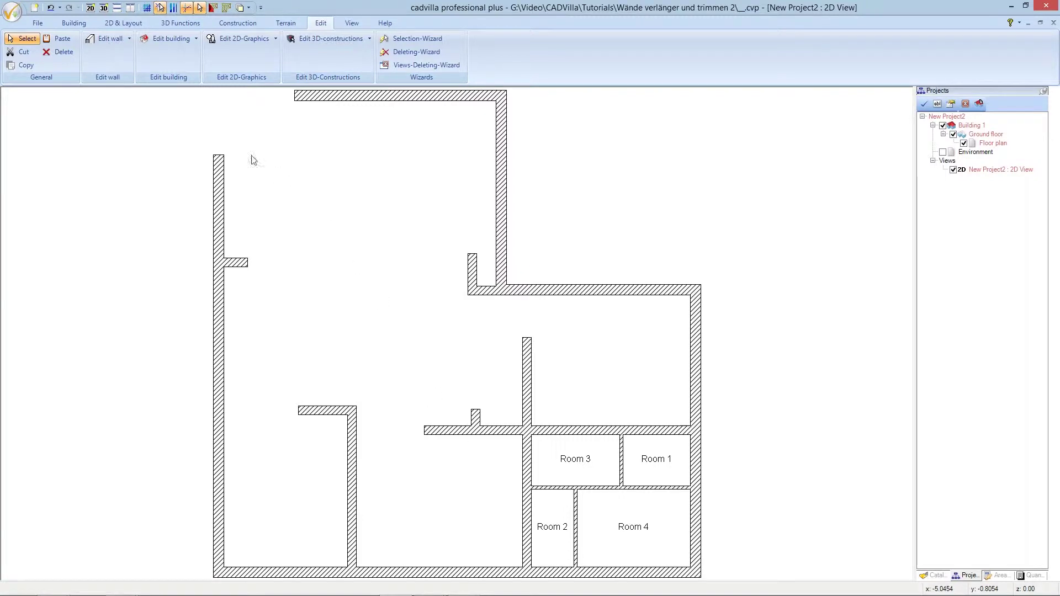
Trim the left end of the thick horizontal interior wall to the vertical interior wall in the lower-left part of the plan
click(129, 39)
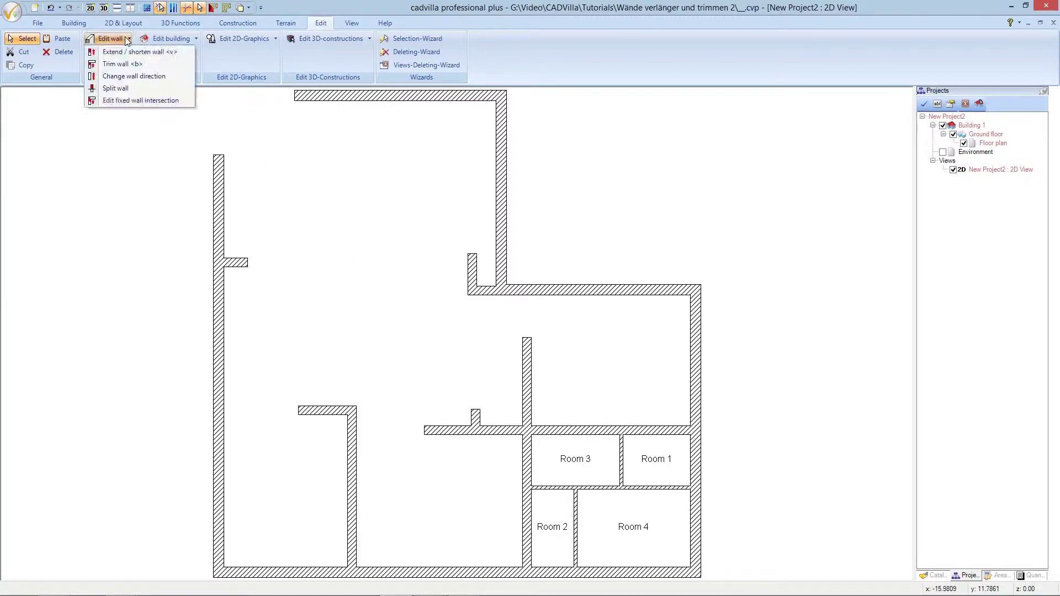
click(121, 65)
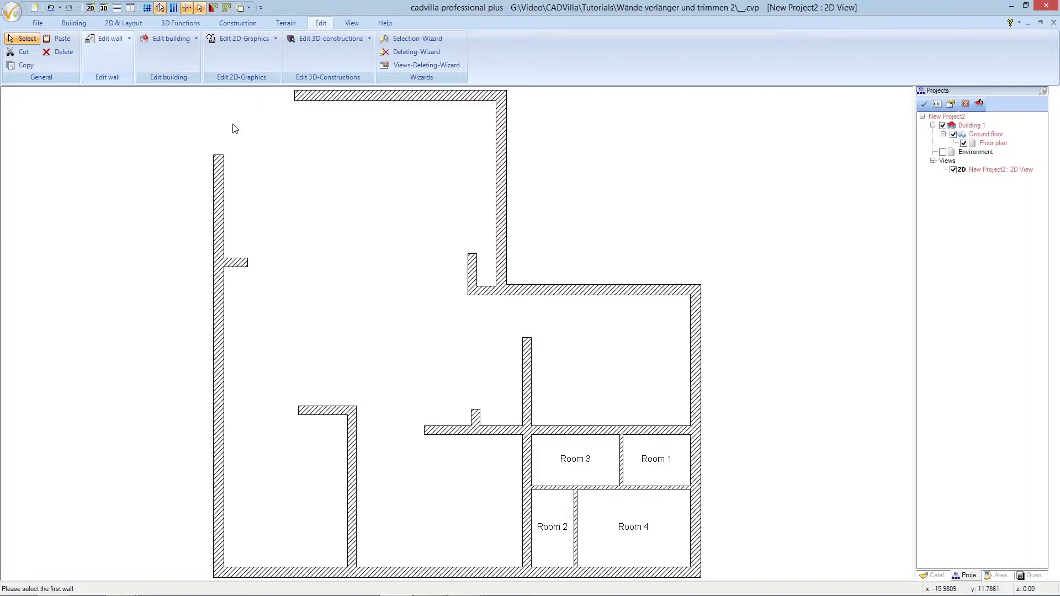
click(424, 432)
click(354, 434)
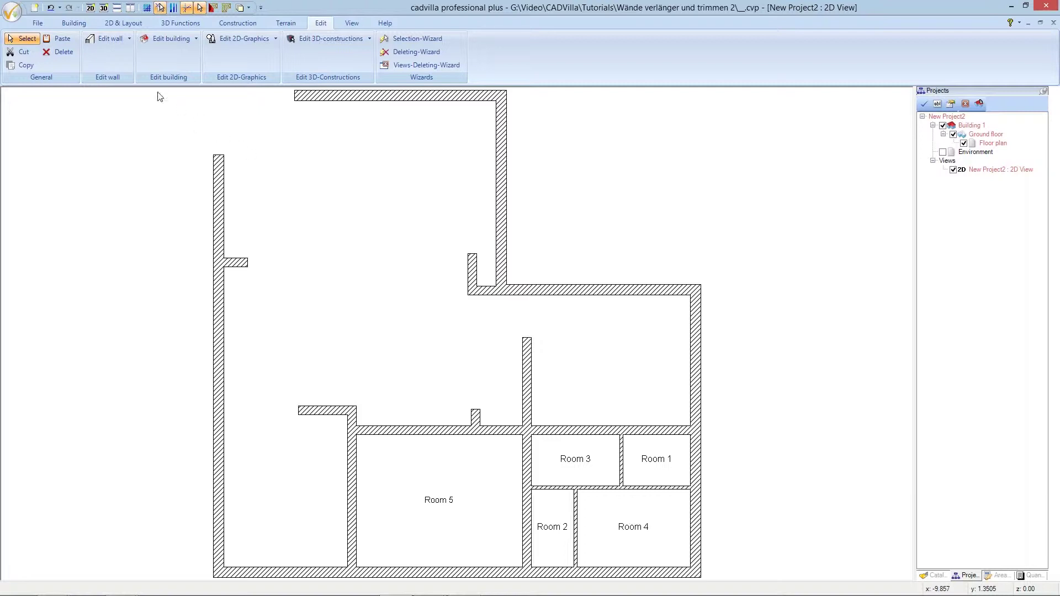
Extend the short horizontal wall above the lower-left room to the left exterior wall with Extend / shorten wall
click(130, 40)
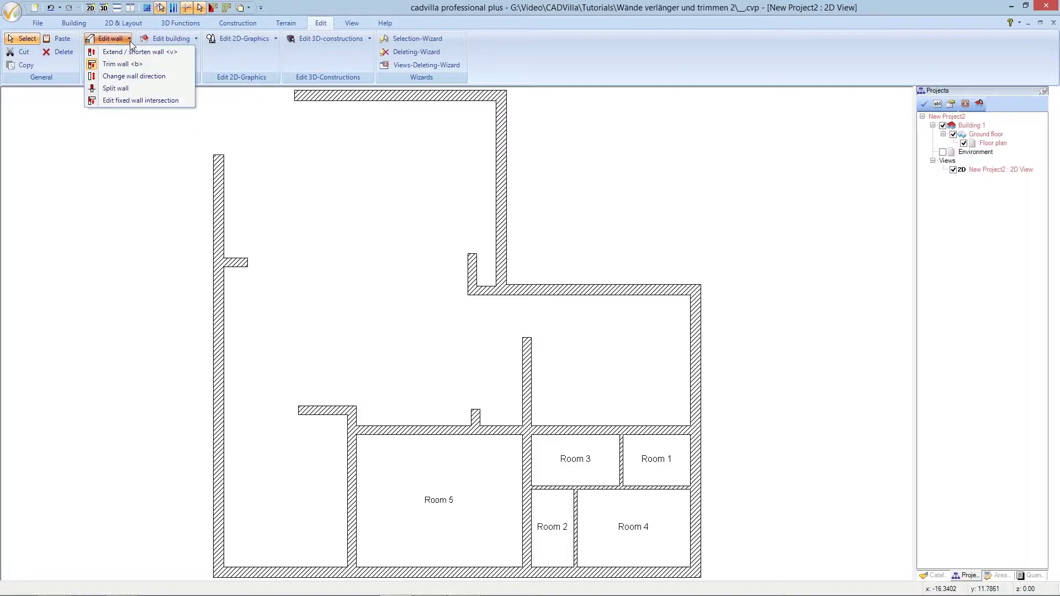
click(184, 53)
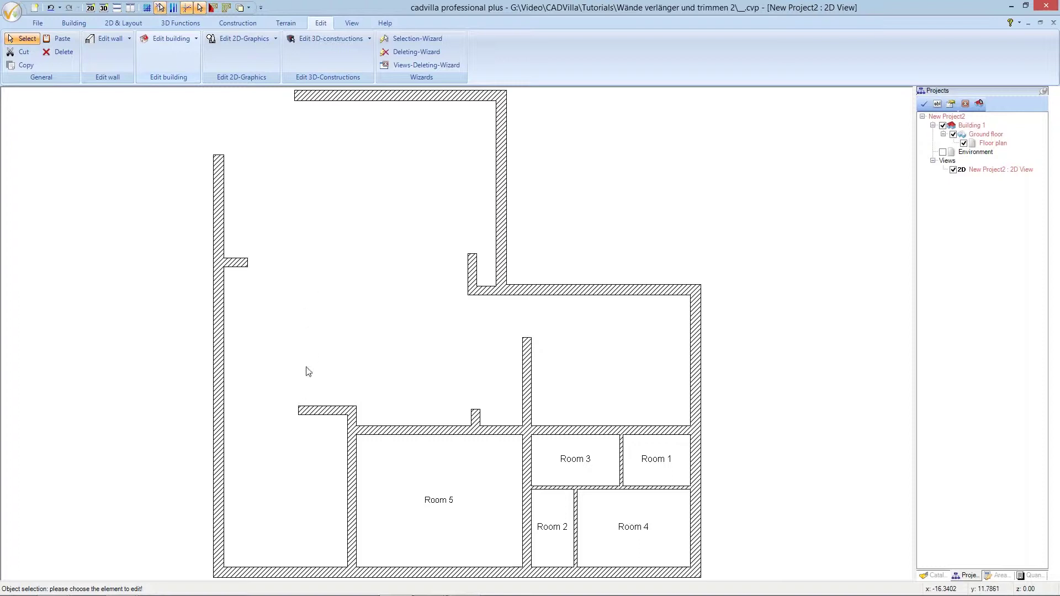
click(299, 413)
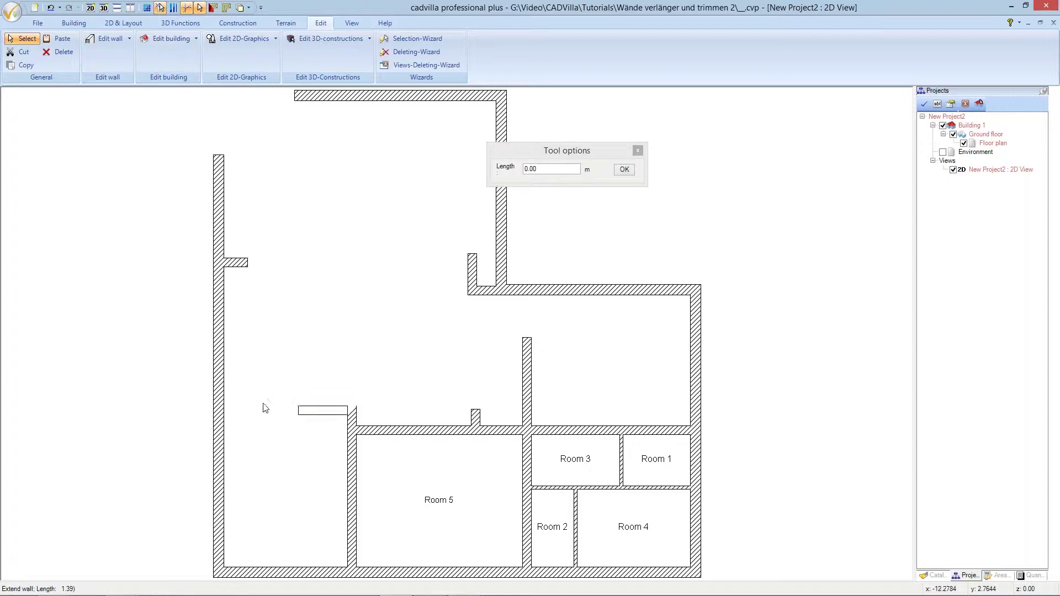
click(219, 412)
key(Escape)
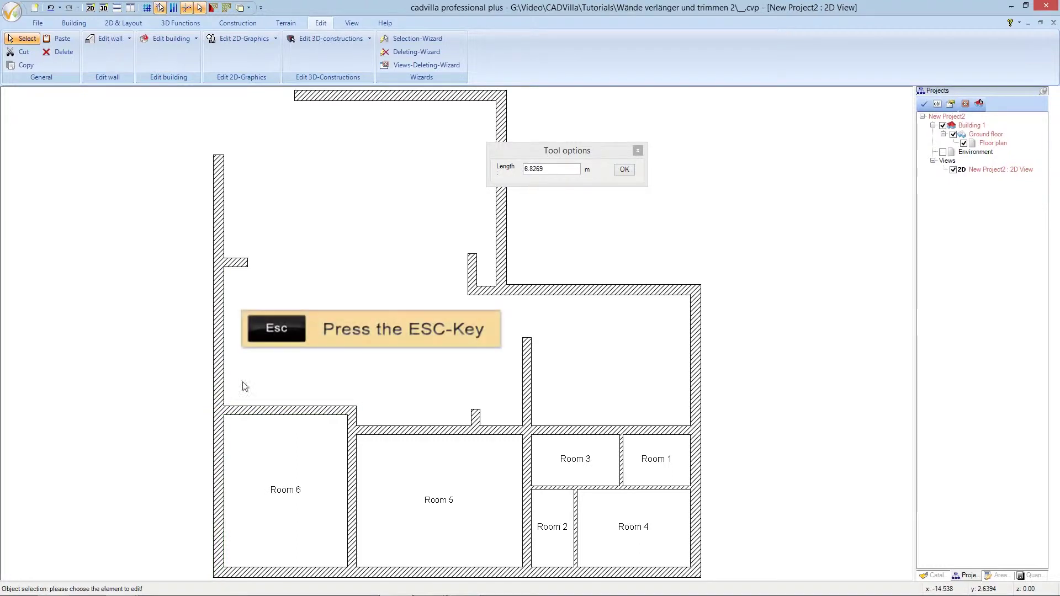
key(Escape)
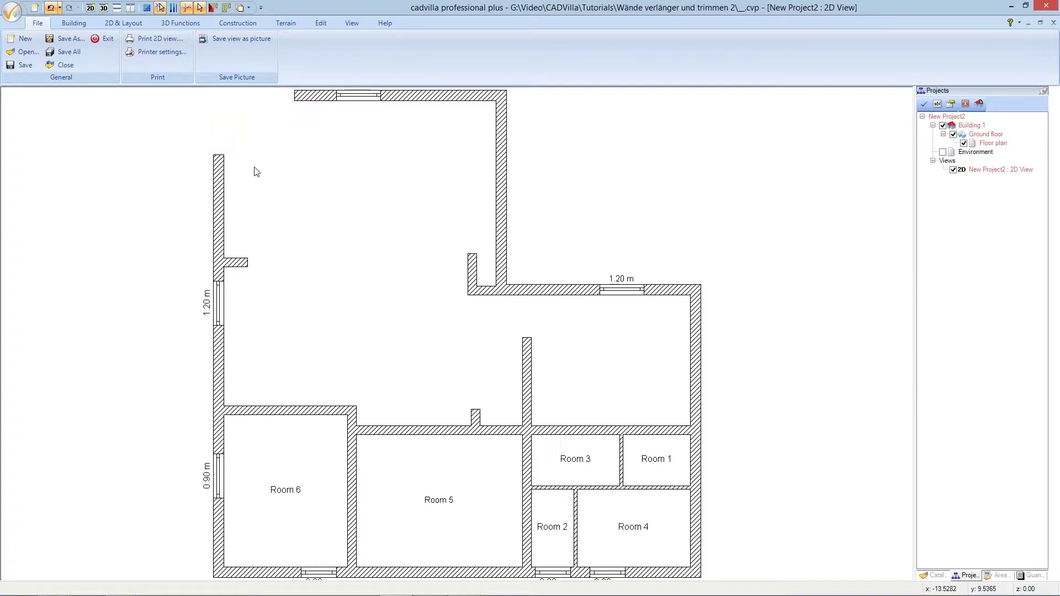
Try to close the plan's open upper-left corner by extending the left exterior wall about 1.59 m and the top exterior wall to meet it
key(v)
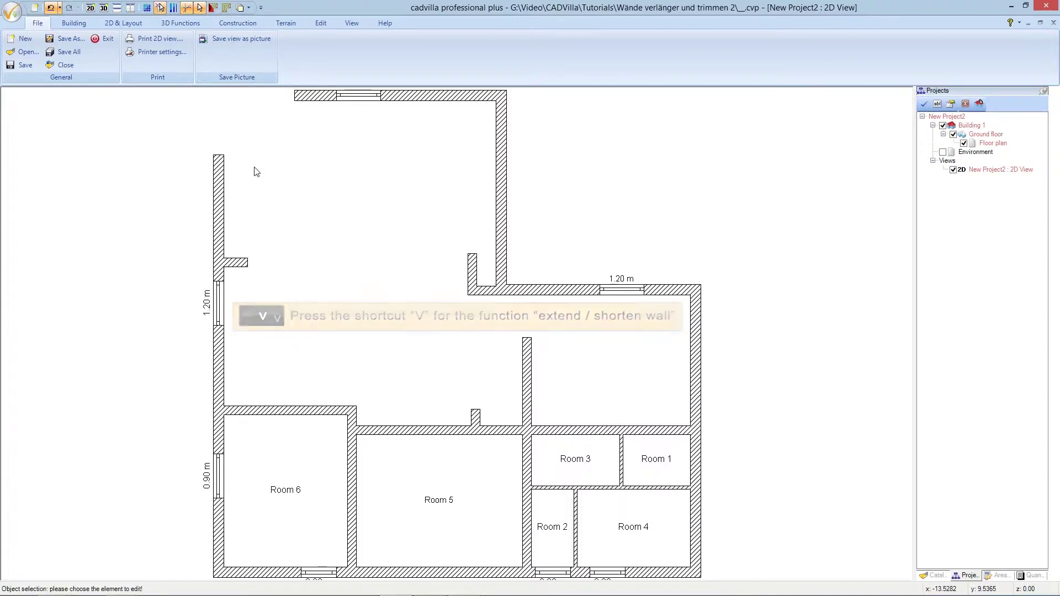
click(219, 160)
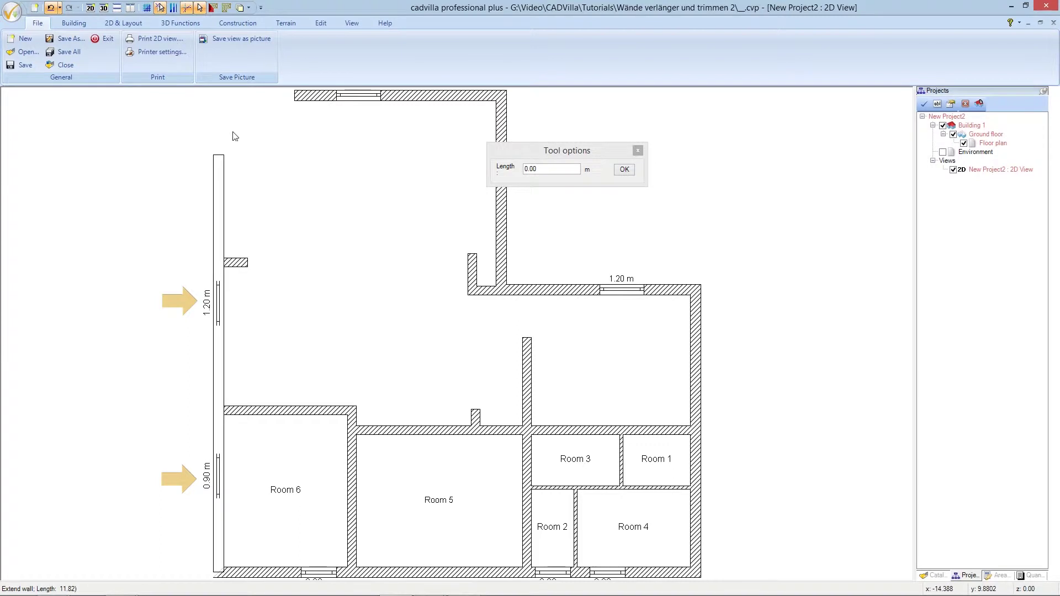
click(238, 104)
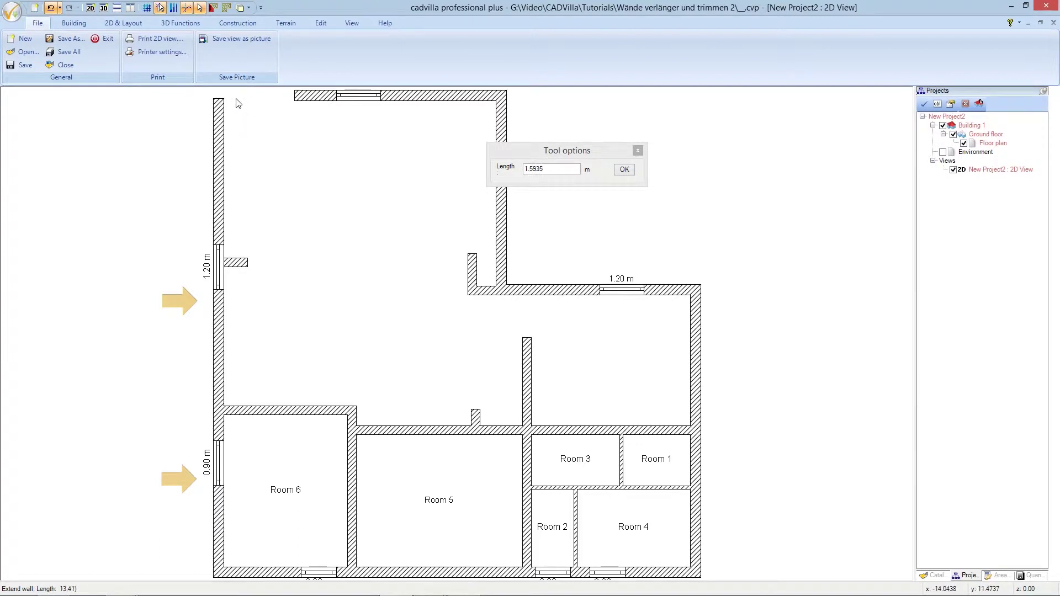
right_click(239, 104)
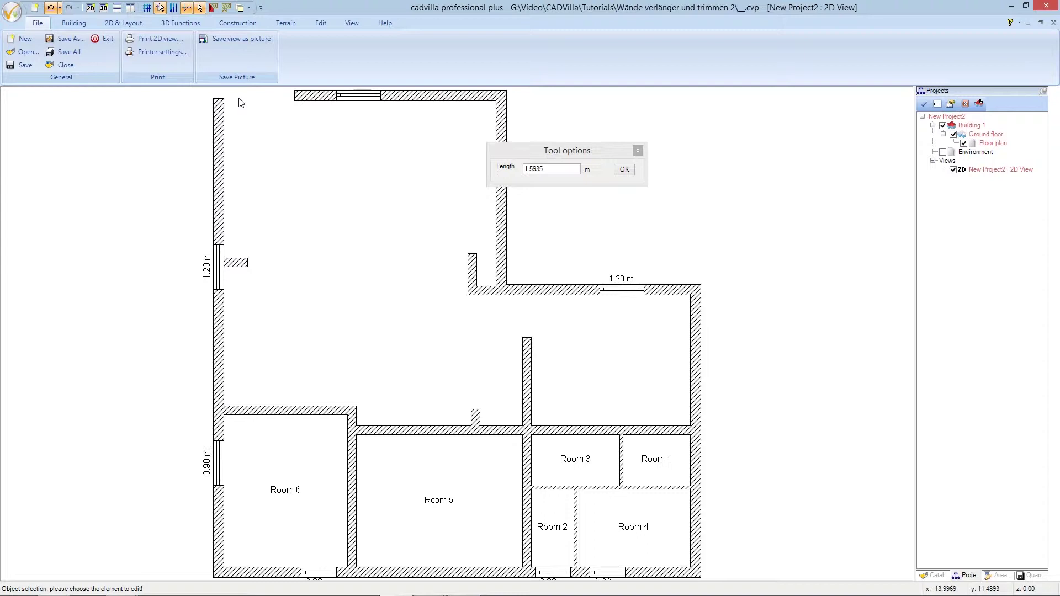
click(296, 96)
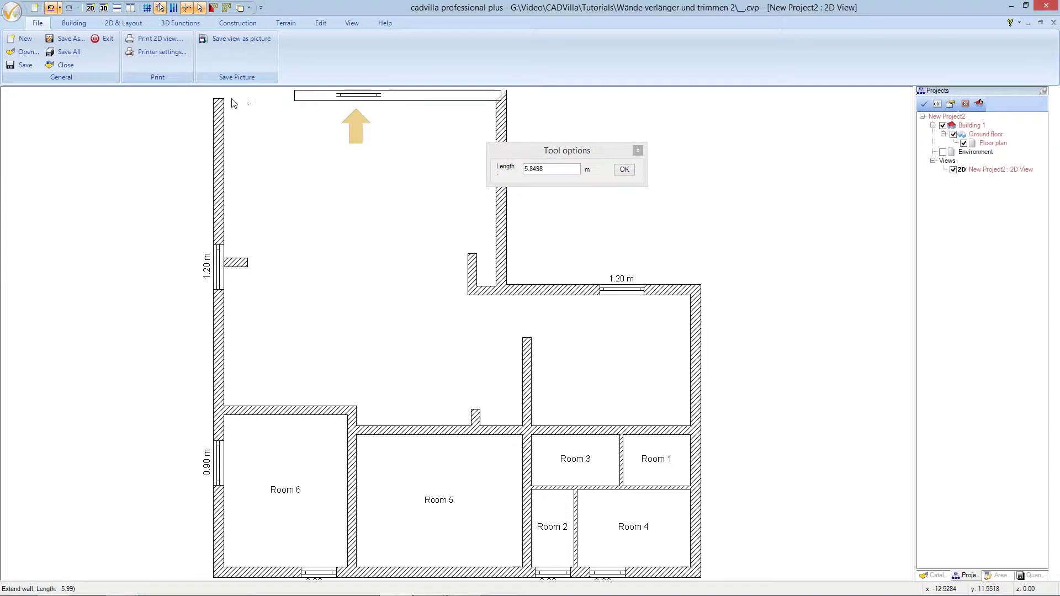
click(217, 102)
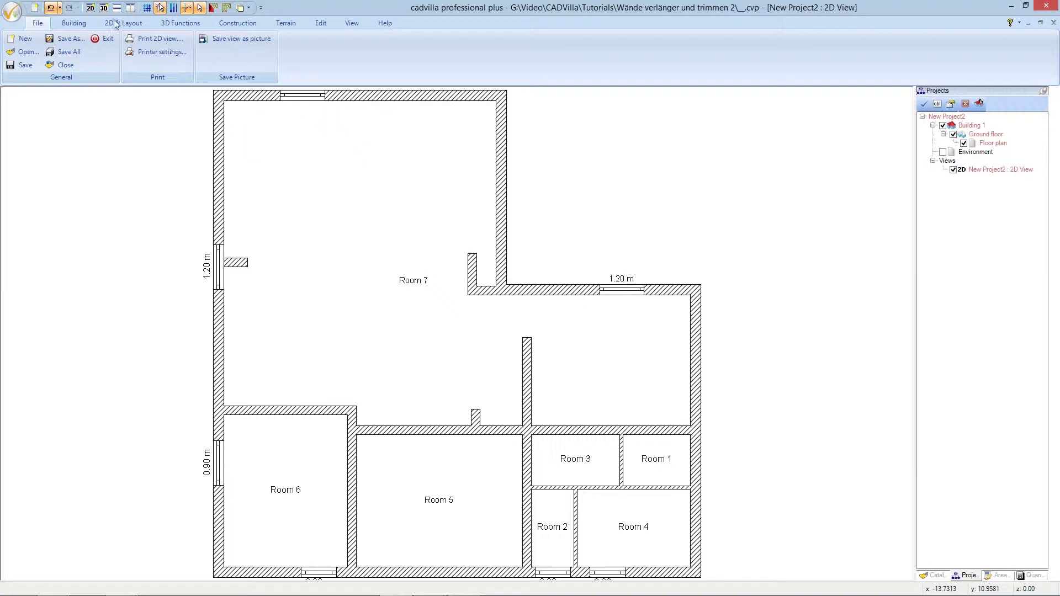
Undo the extensions of the top and left exterior walls
click(51, 9)
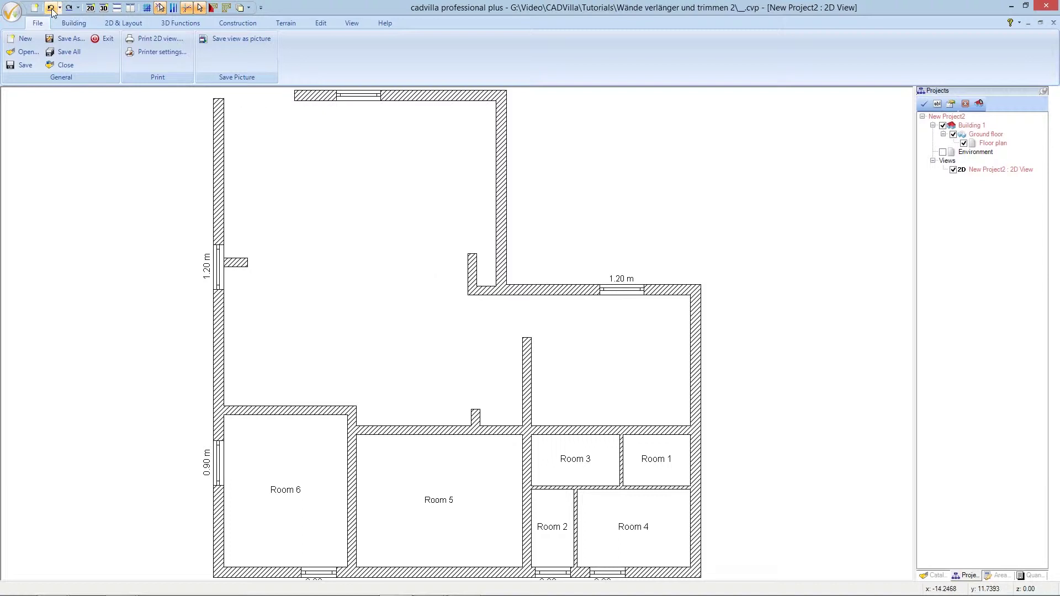
click(51, 9)
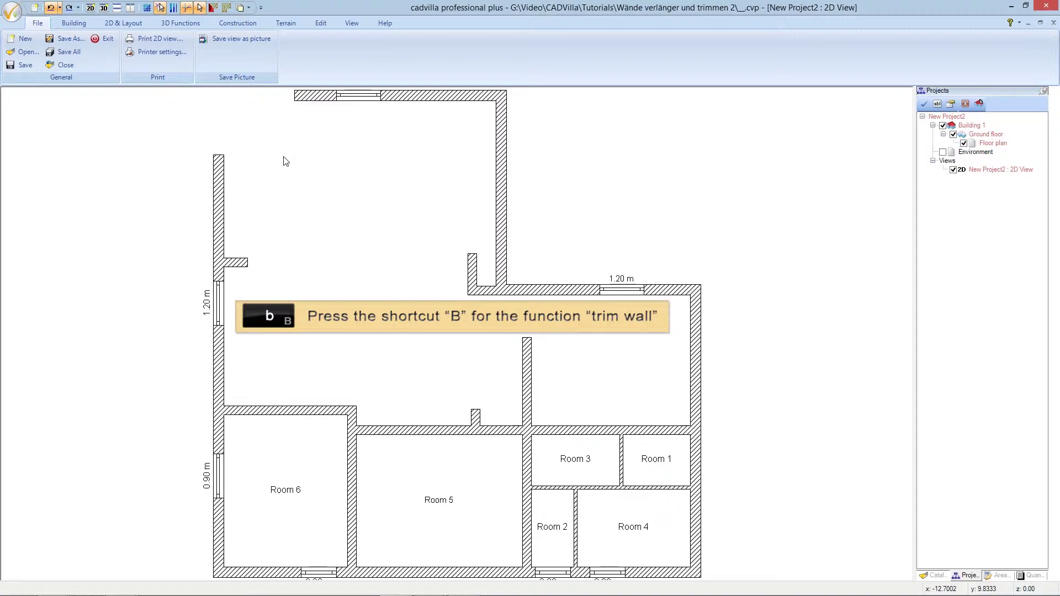
Trim the left exterior wall and the top exterior wall to each other to close the plan's upper-left corner
key(b)
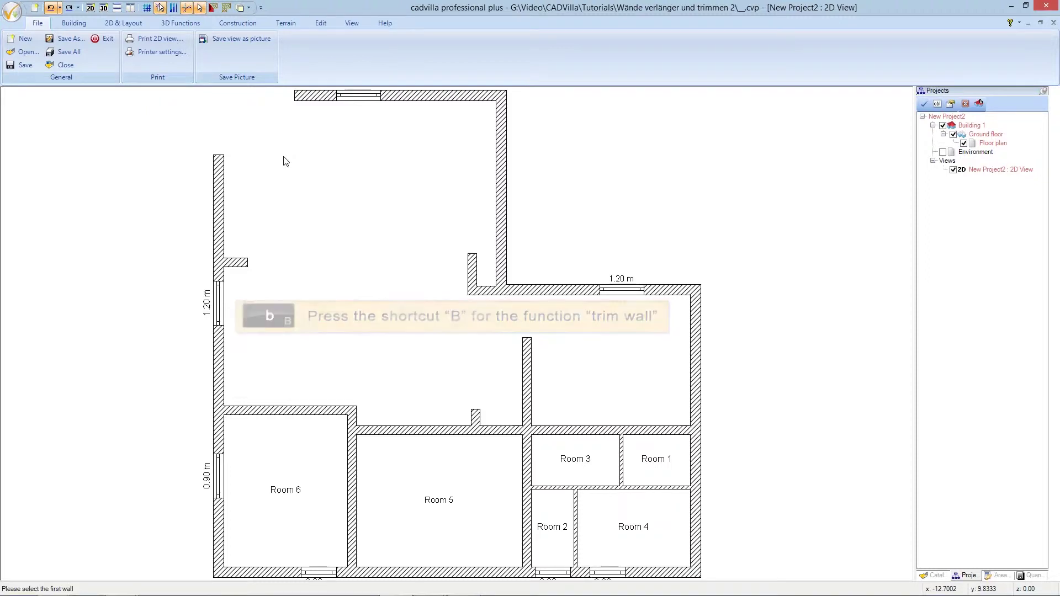
click(218, 160)
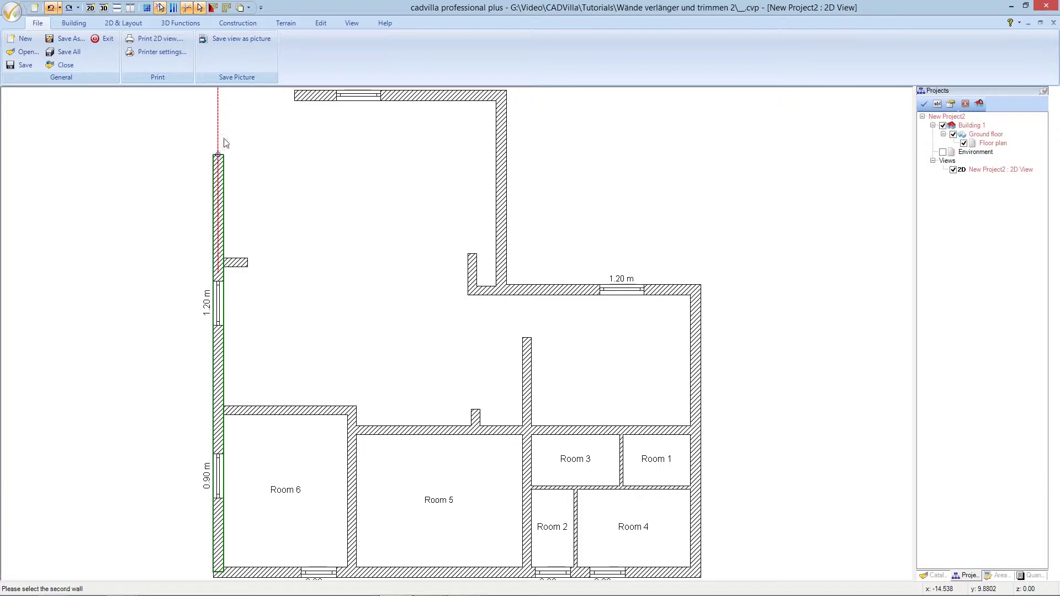
click(296, 97)
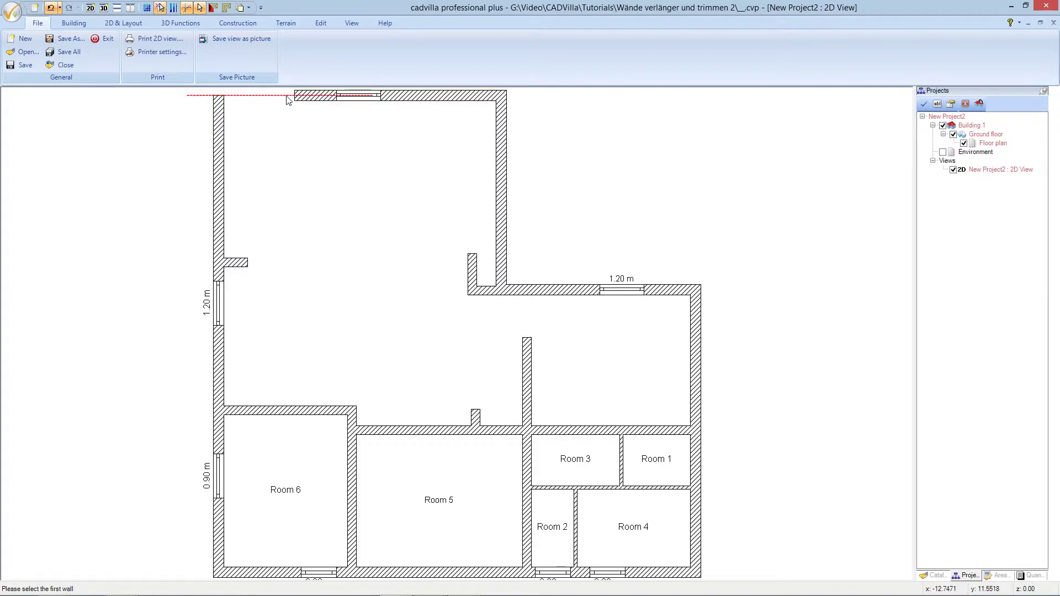
click(295, 97)
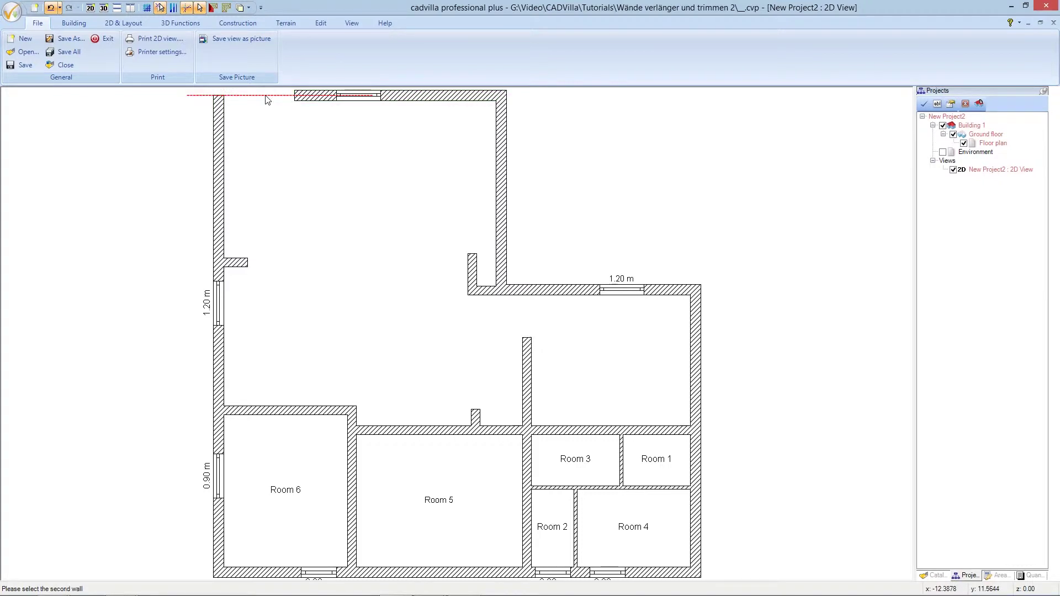
click(219, 98)
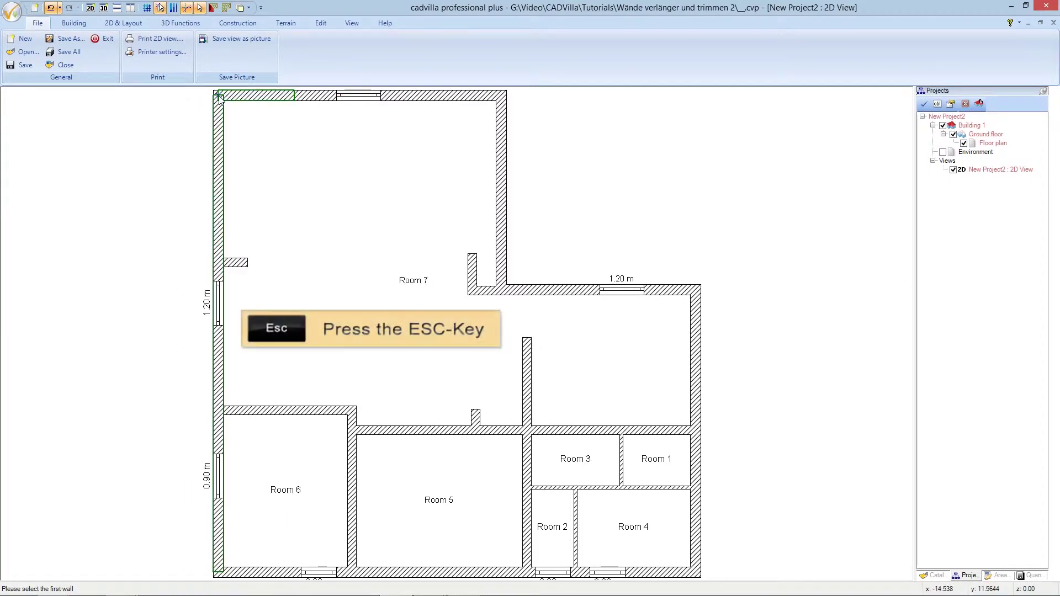
Delete the four lower segments of the large room's right-hand vertical exterior wall, leaving the short stub at its upper corner
key(Escape)
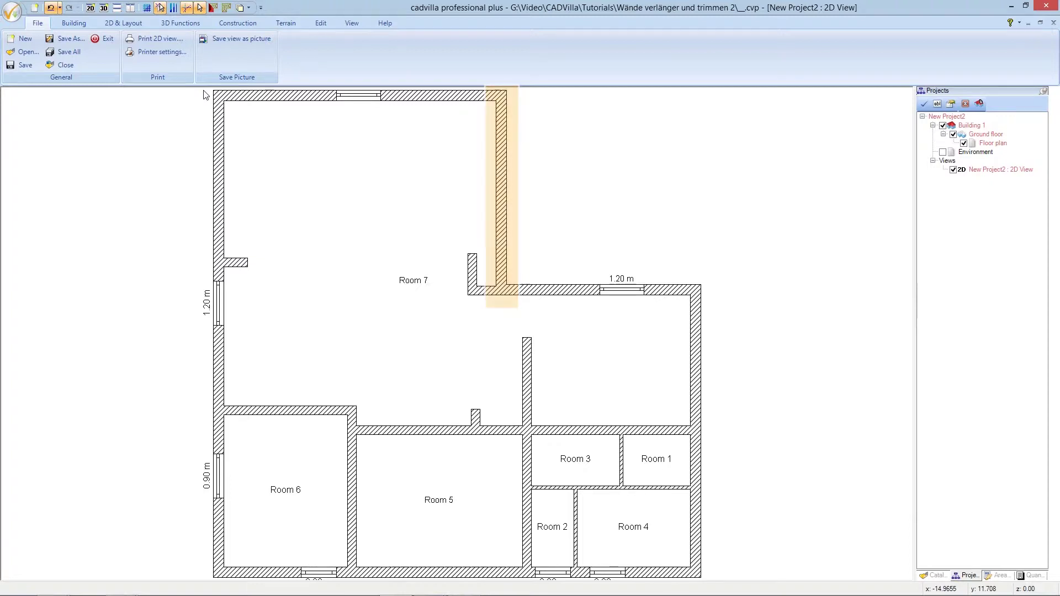
click(501, 282)
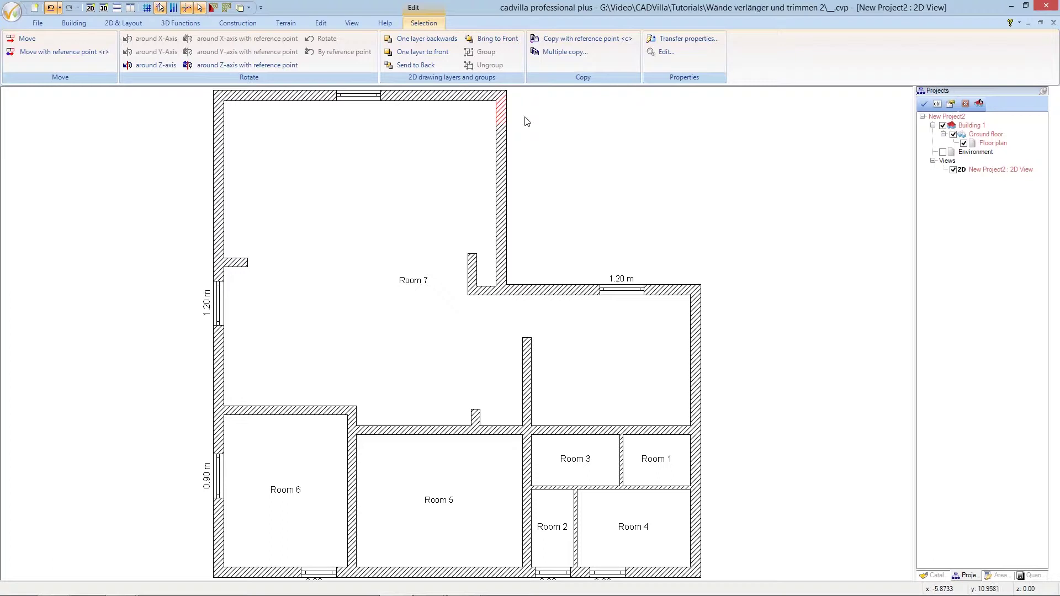
key(Escape)
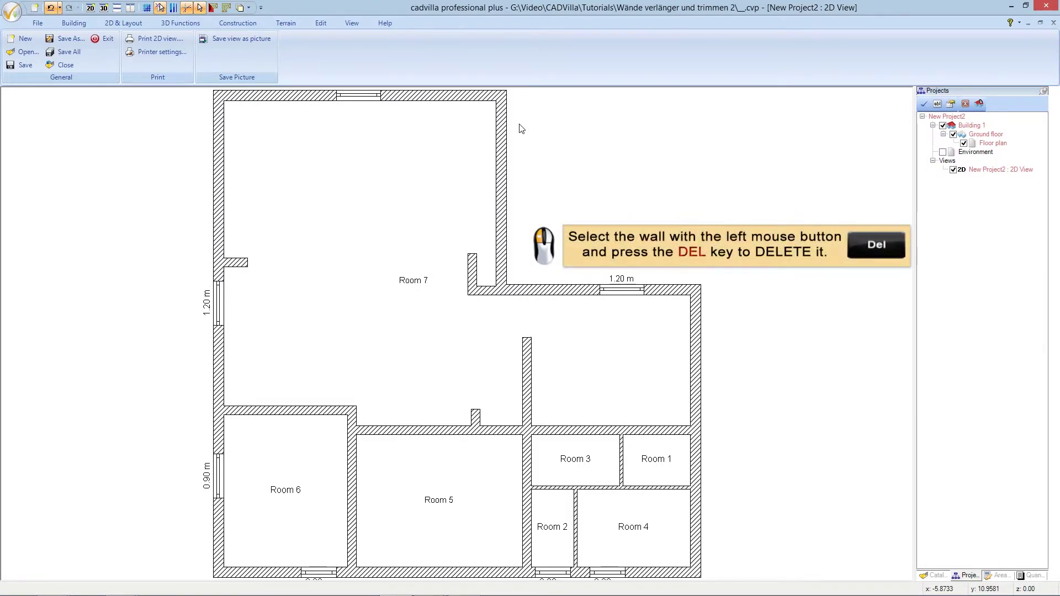
click(503, 273)
key(Delete)
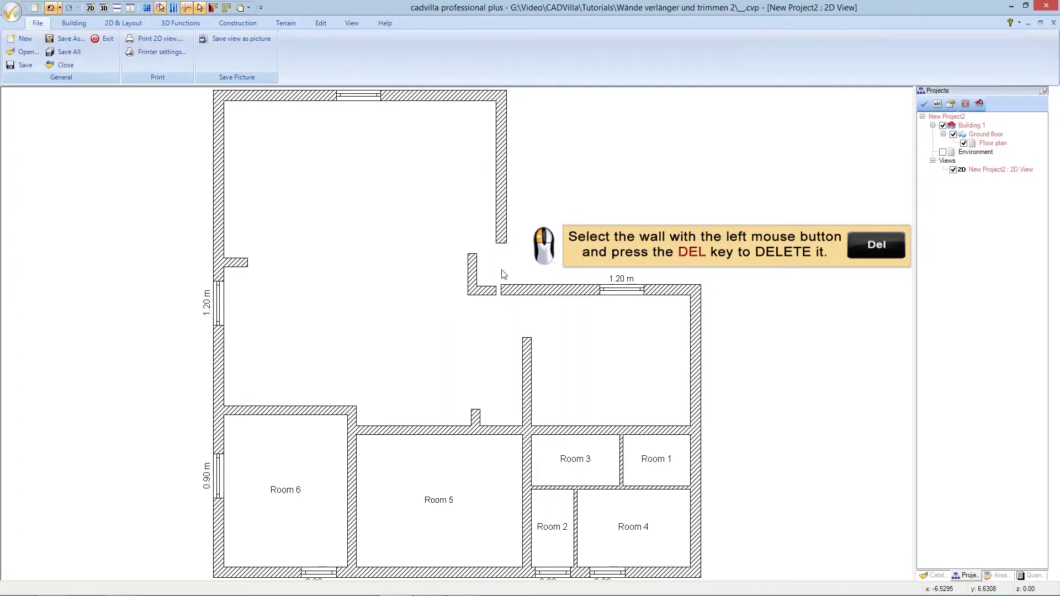
click(503, 234)
key(Delete)
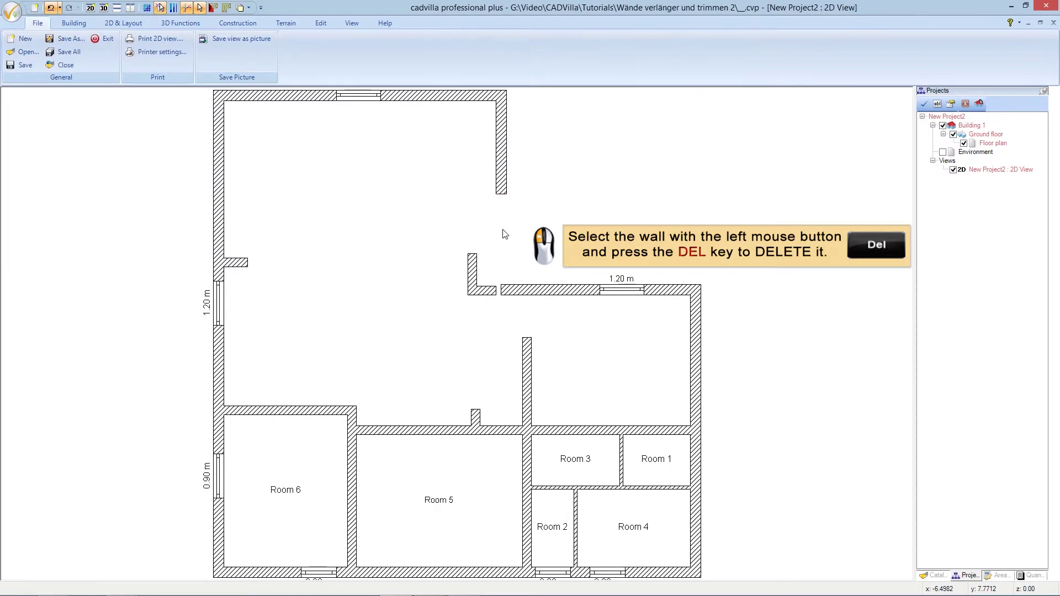
click(502, 178)
key(Delete)
click(501, 147)
key(Delete)
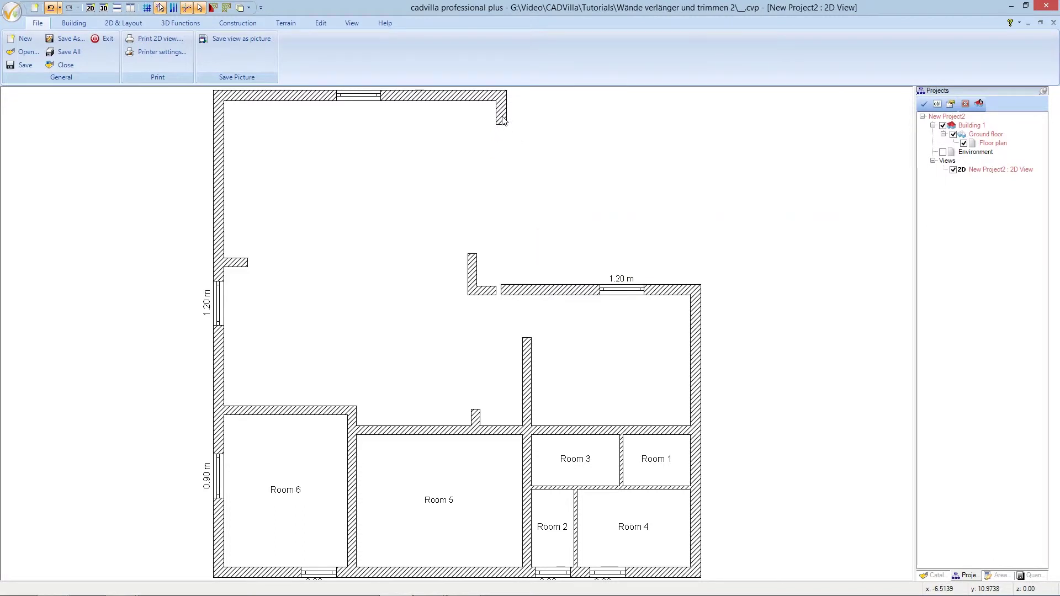
click(503, 120)
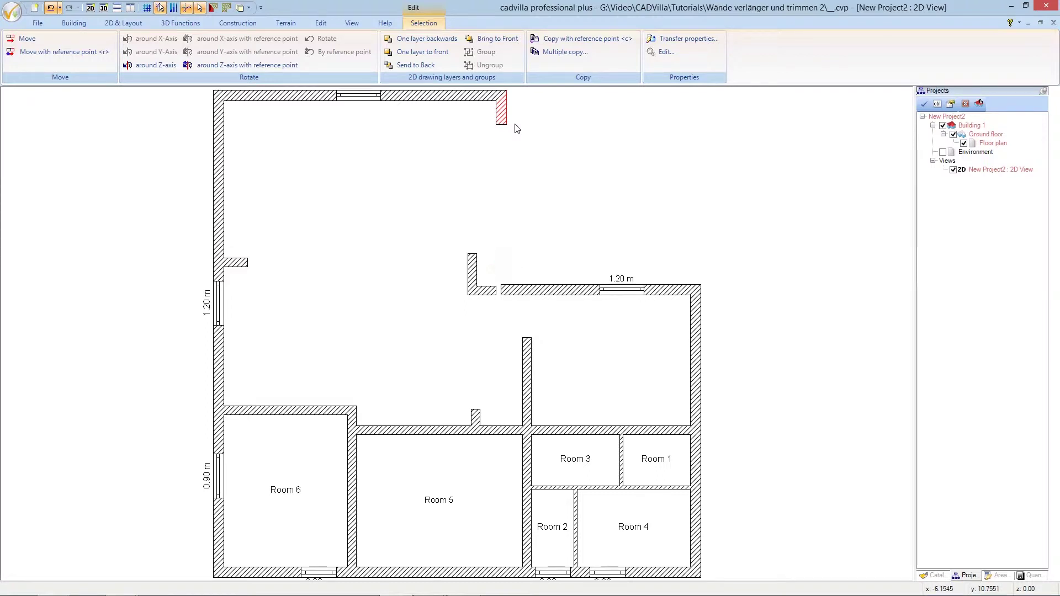
key(Escape)
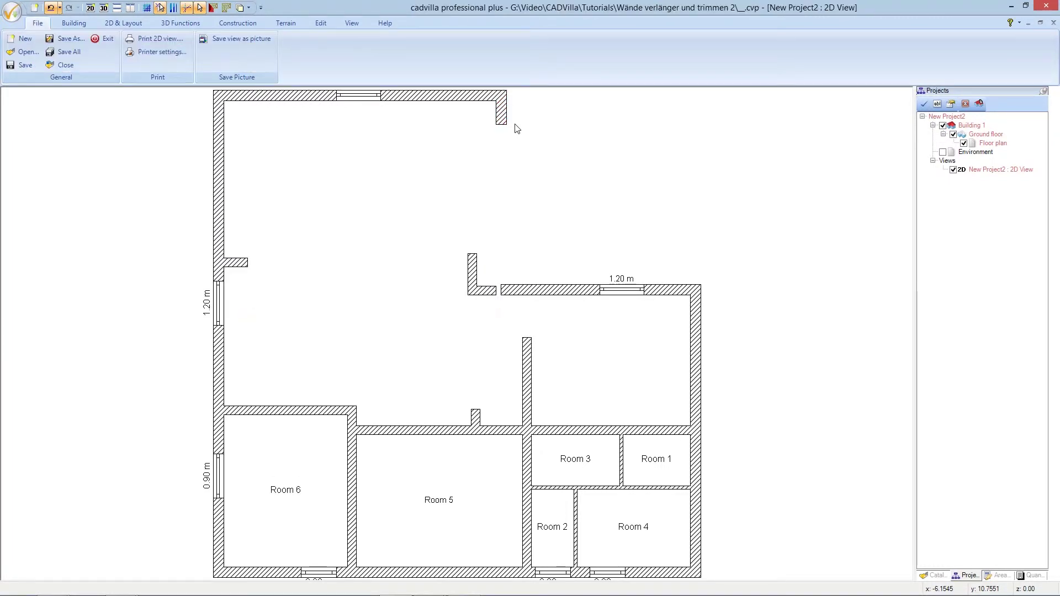
Trim the short wall stub at the large room's upper-right corner and the horizontal exterior wall with the 1.20 m window to each other
click(320, 24)
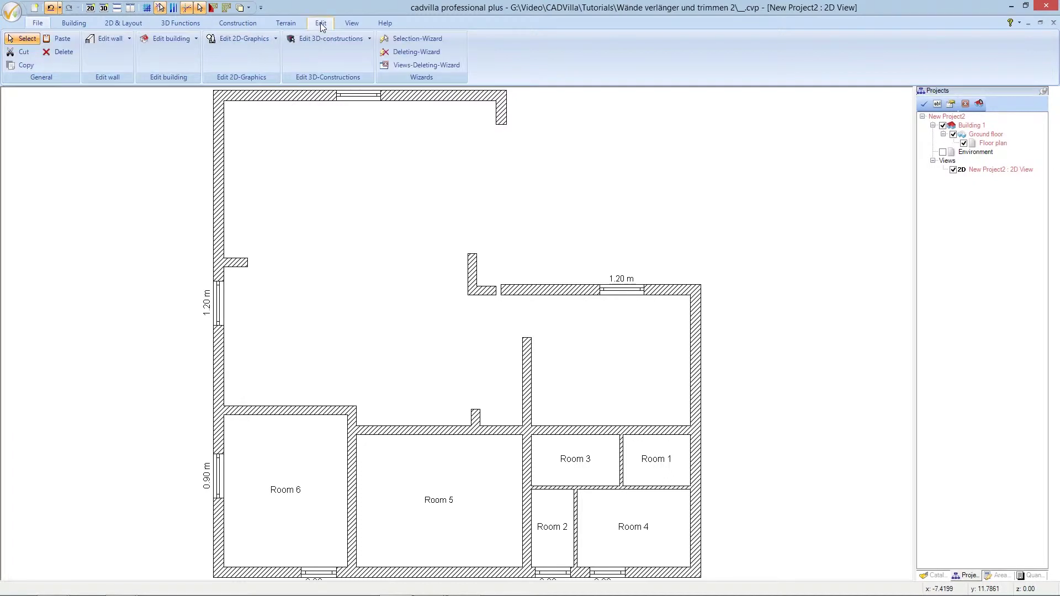
click(124, 39)
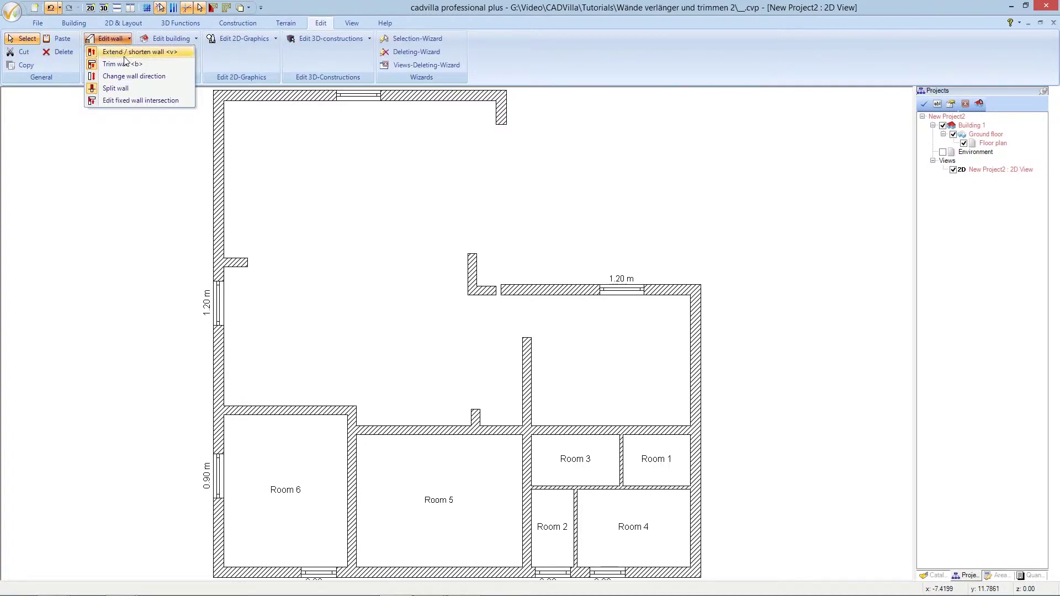
click(153, 64)
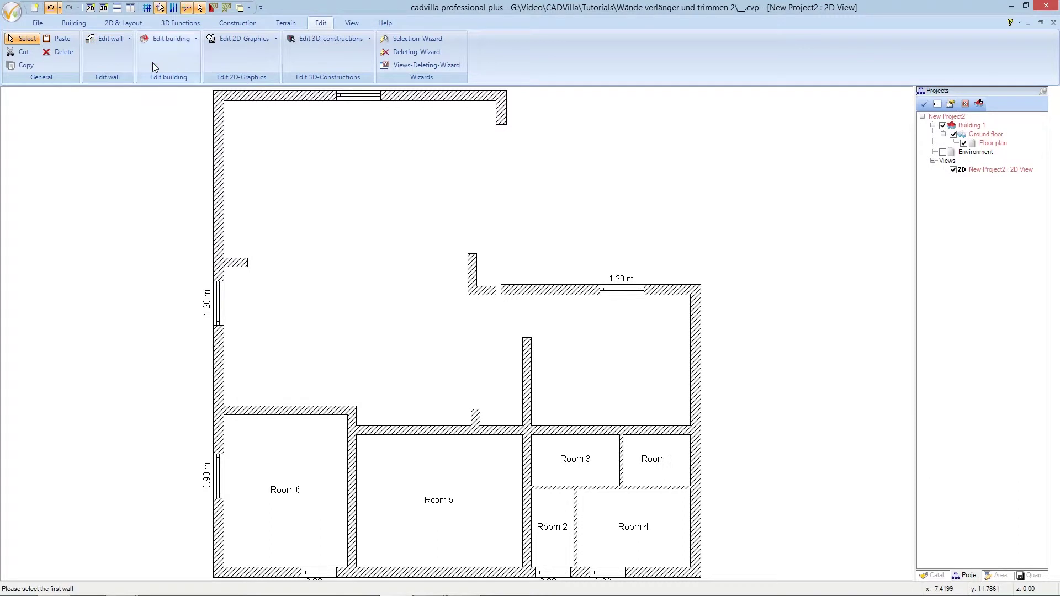
click(502, 126)
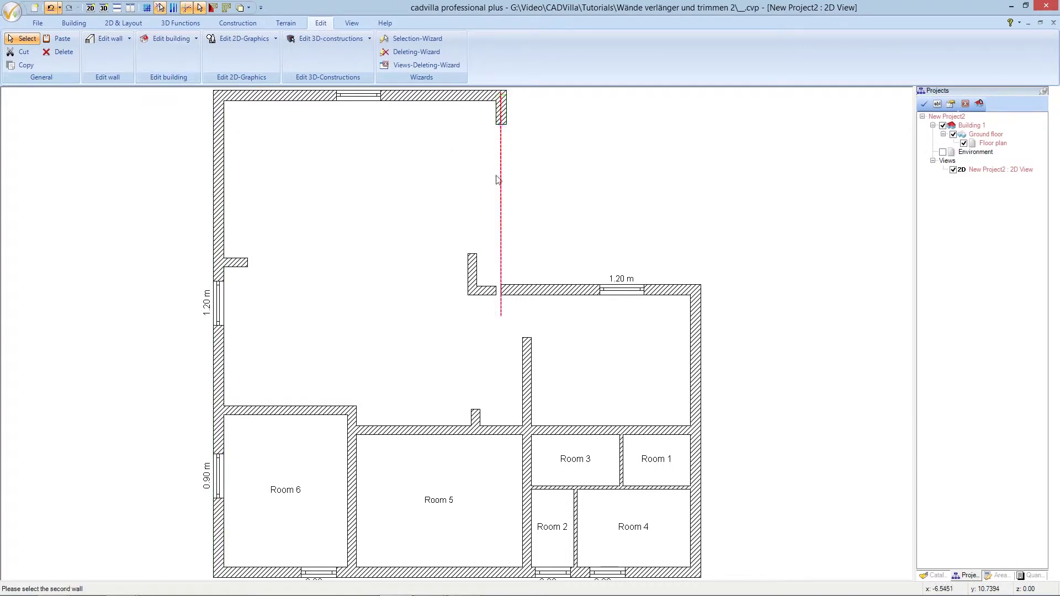
click(503, 297)
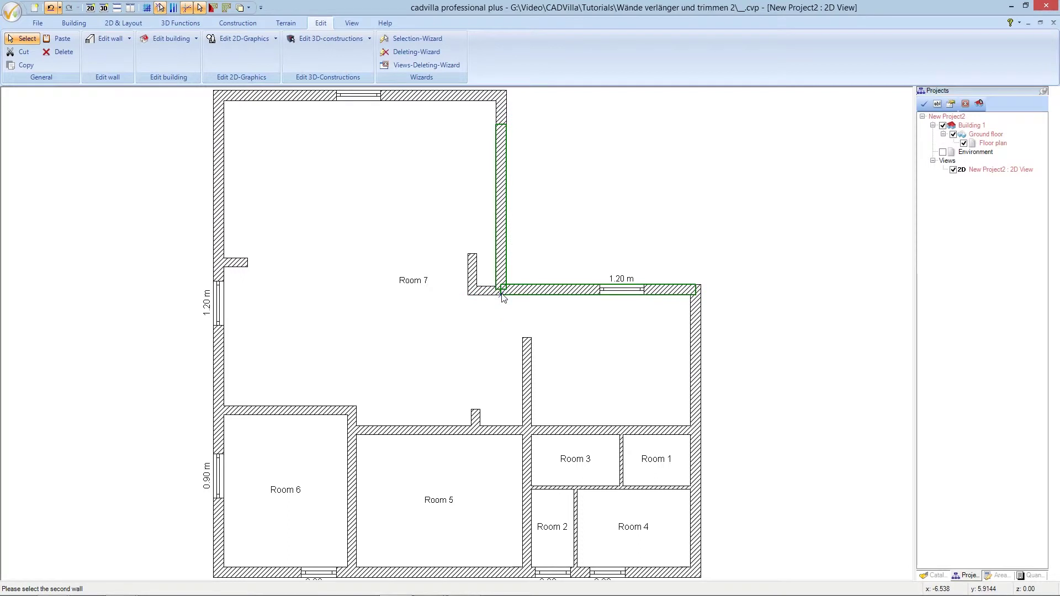
key(Escape)
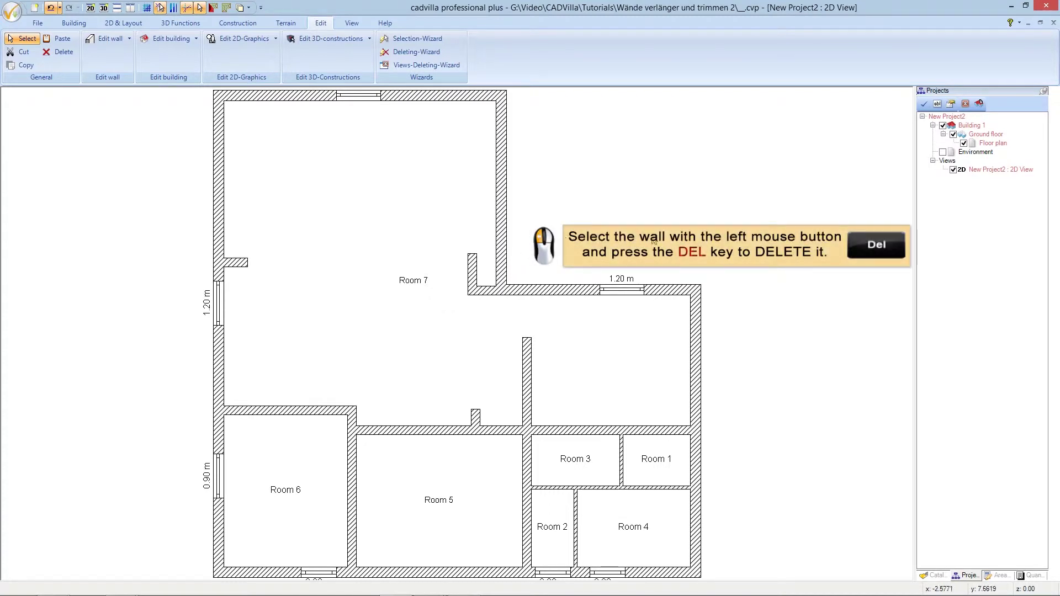
Delete the upper segment of the far-right exterior wall and trim the remaining wall to the horizontal exterior wall to close the corner
click(693, 340)
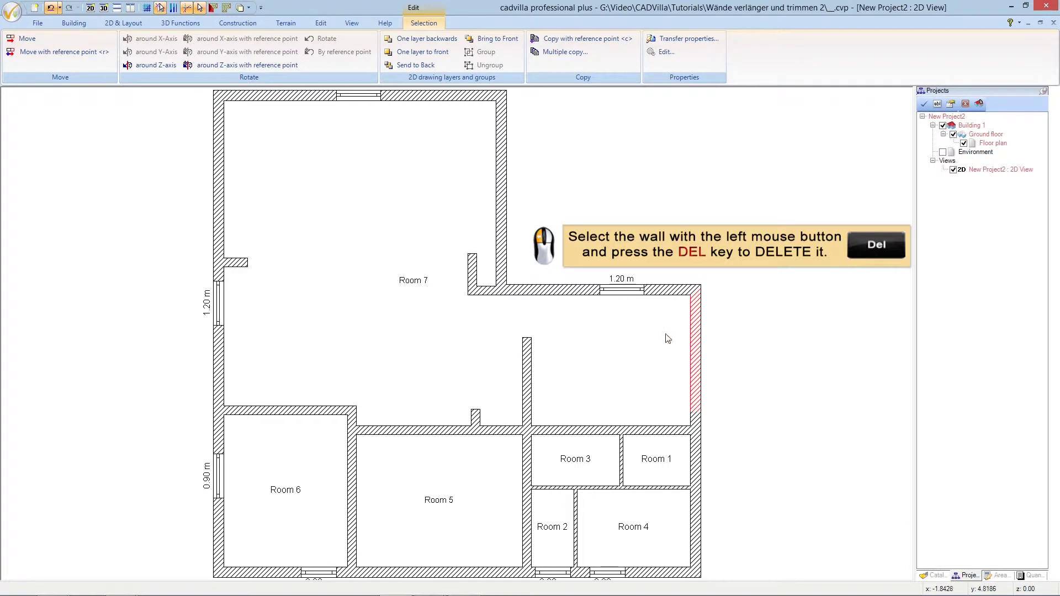
key(Delete)
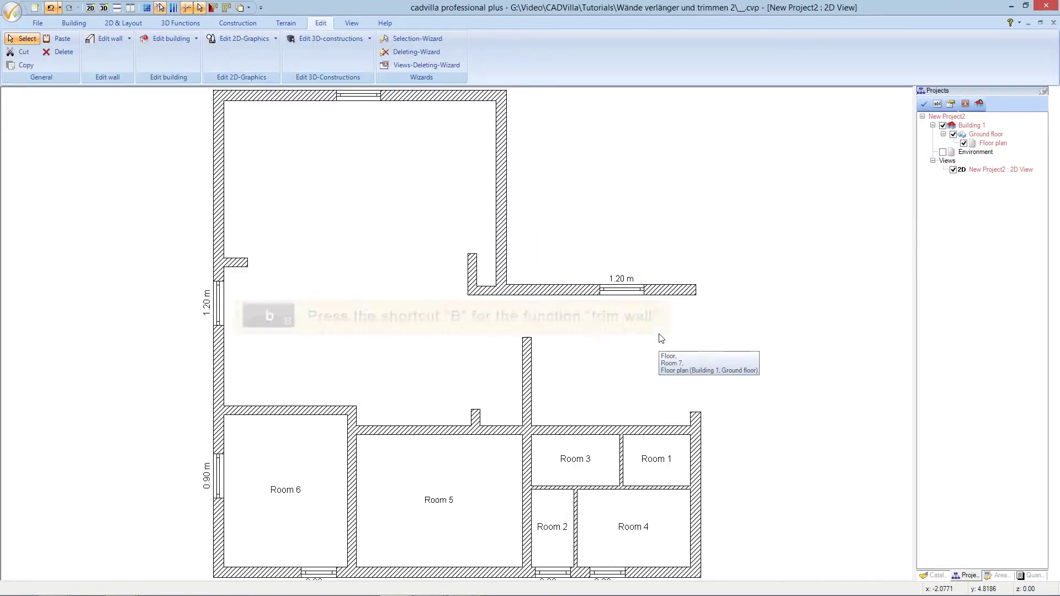
key(b)
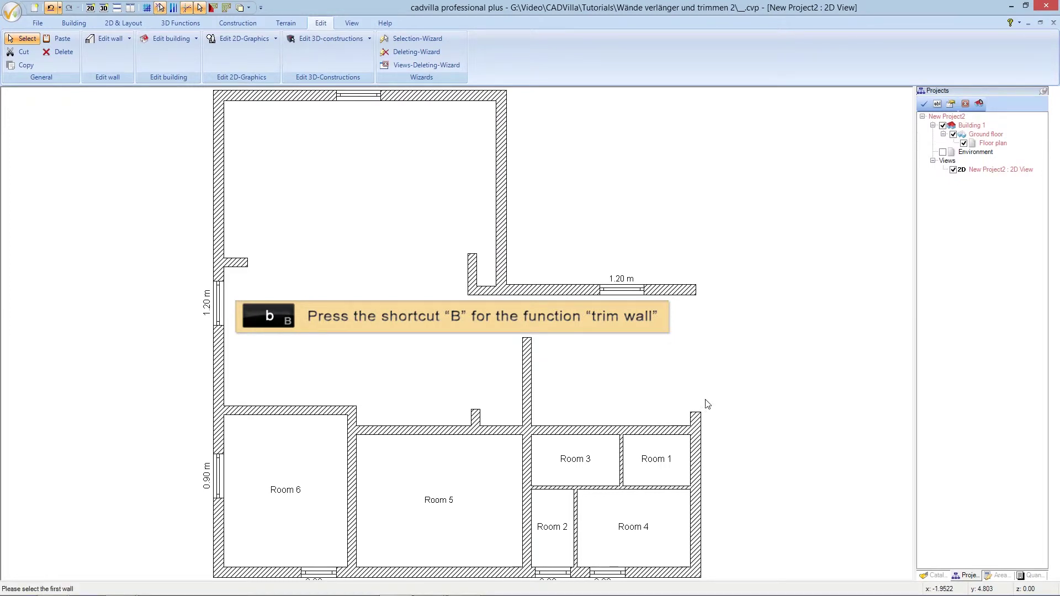
click(698, 416)
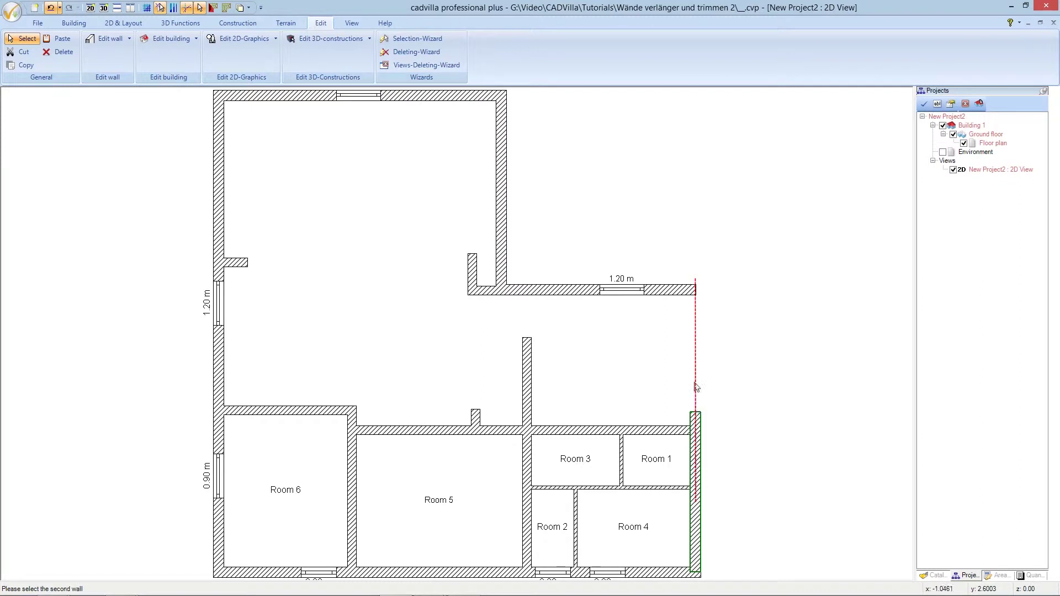
click(696, 297)
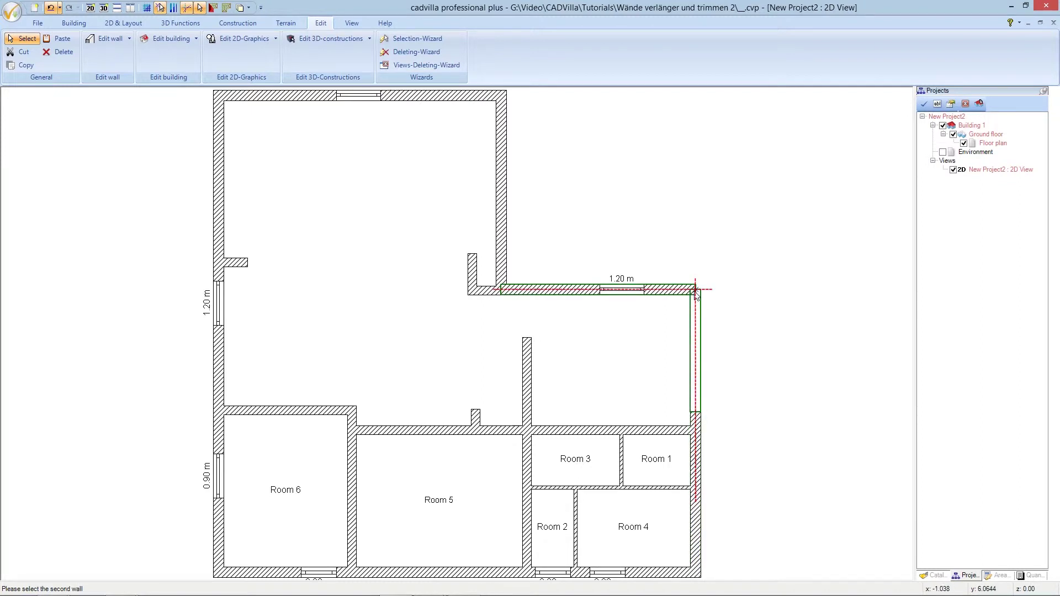
key(Escape)
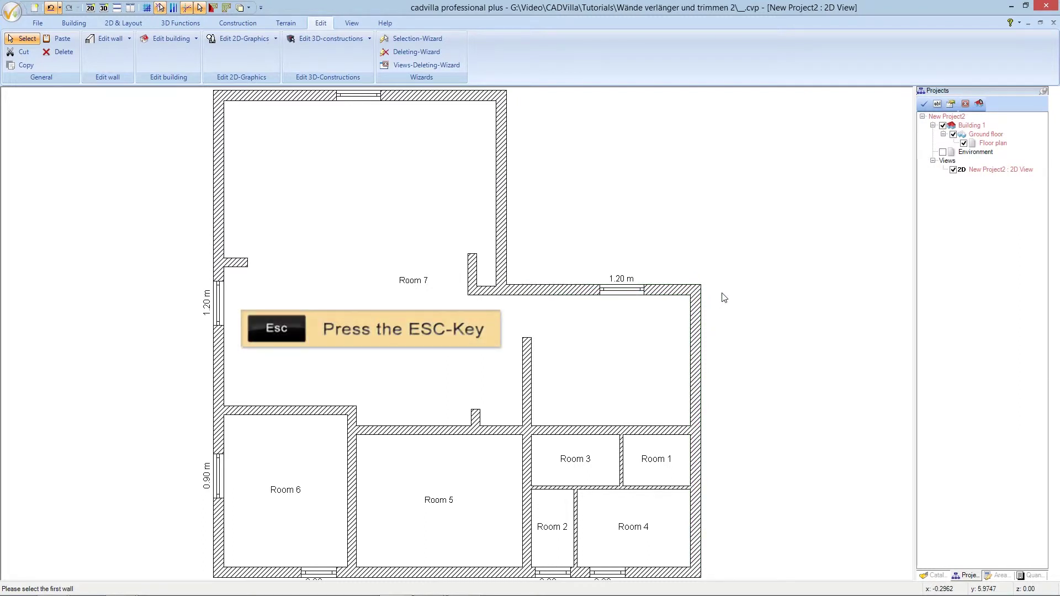
key(Escape)
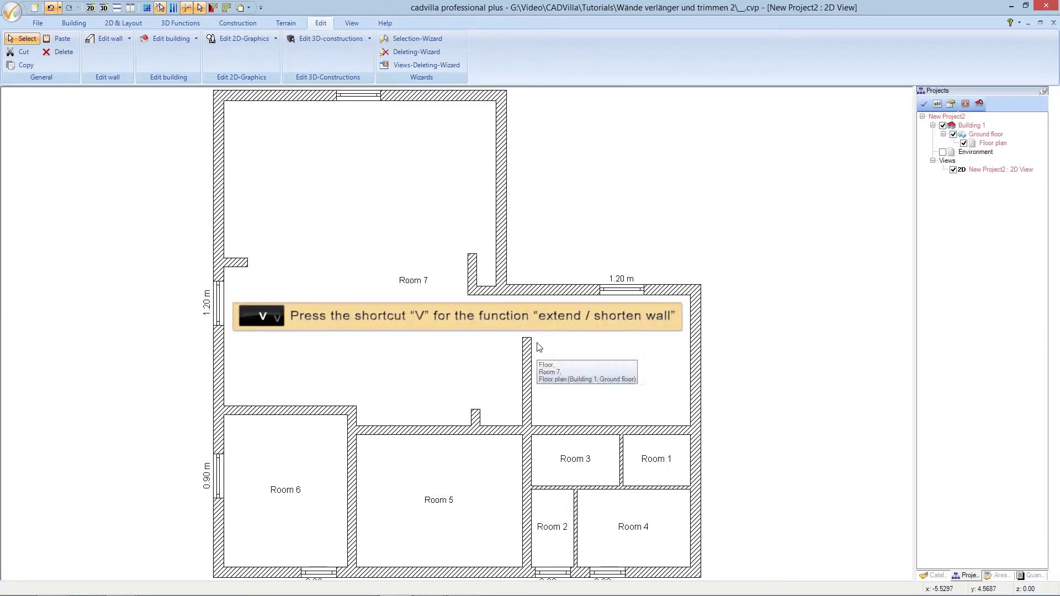
Extend the vertical interior wall between Room 7's open areas up to the horizontal exterior wall, to a length of 7.85 m
key(v)
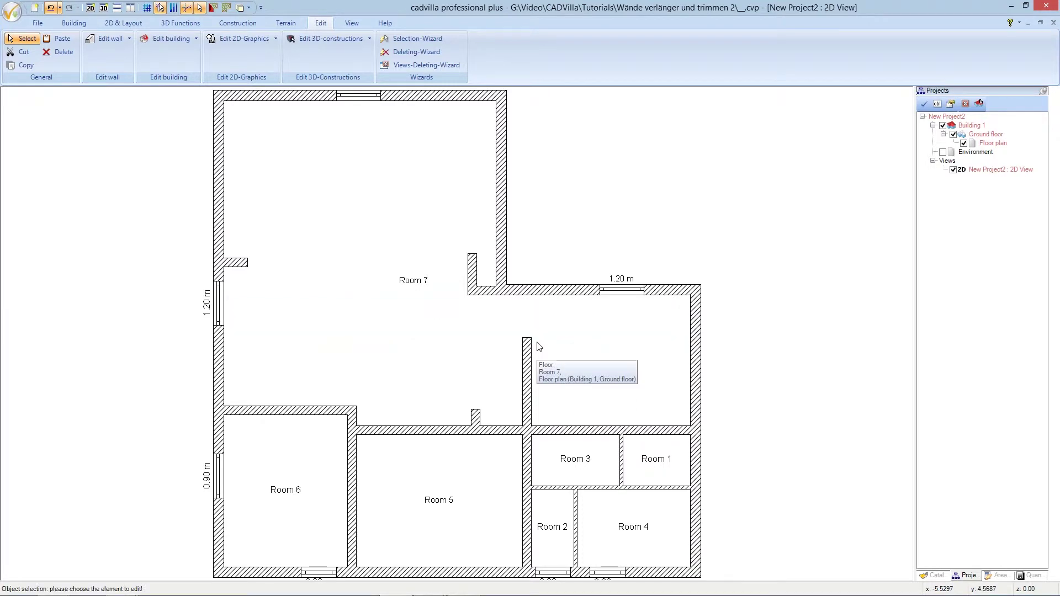
click(527, 341)
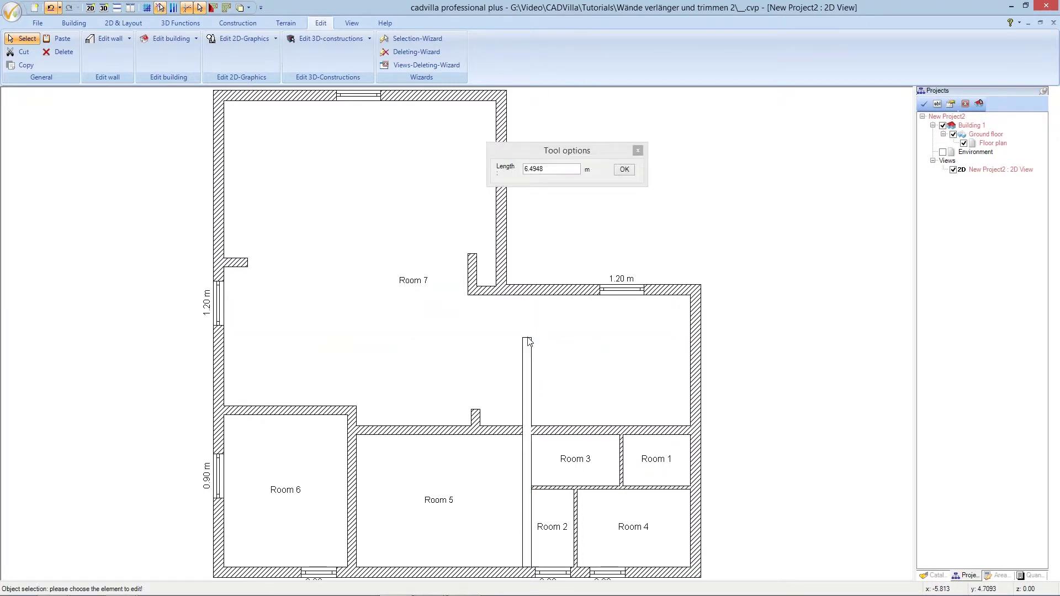
click(529, 294)
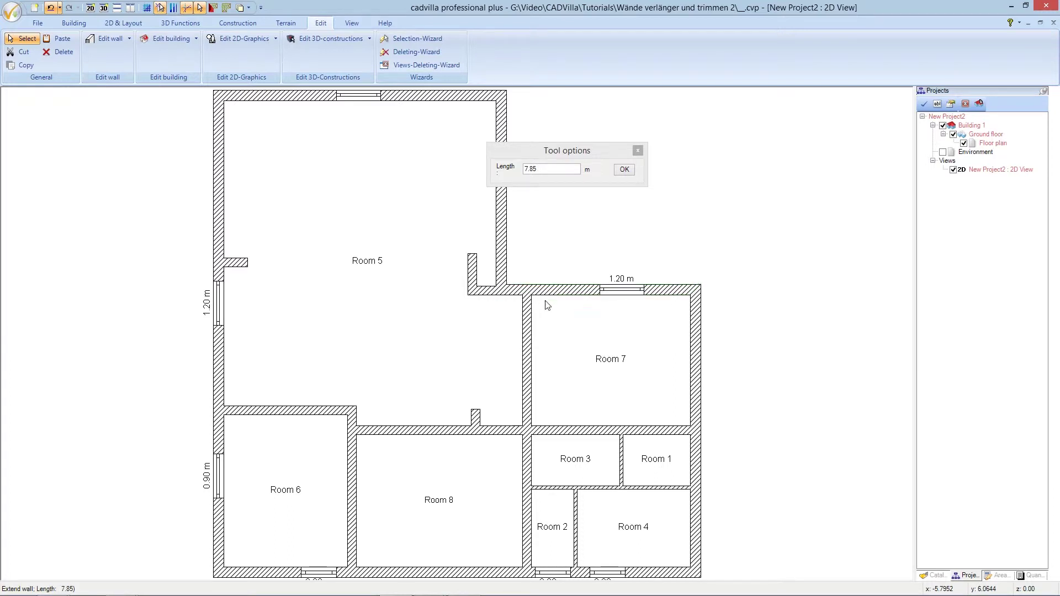
key(Escape)
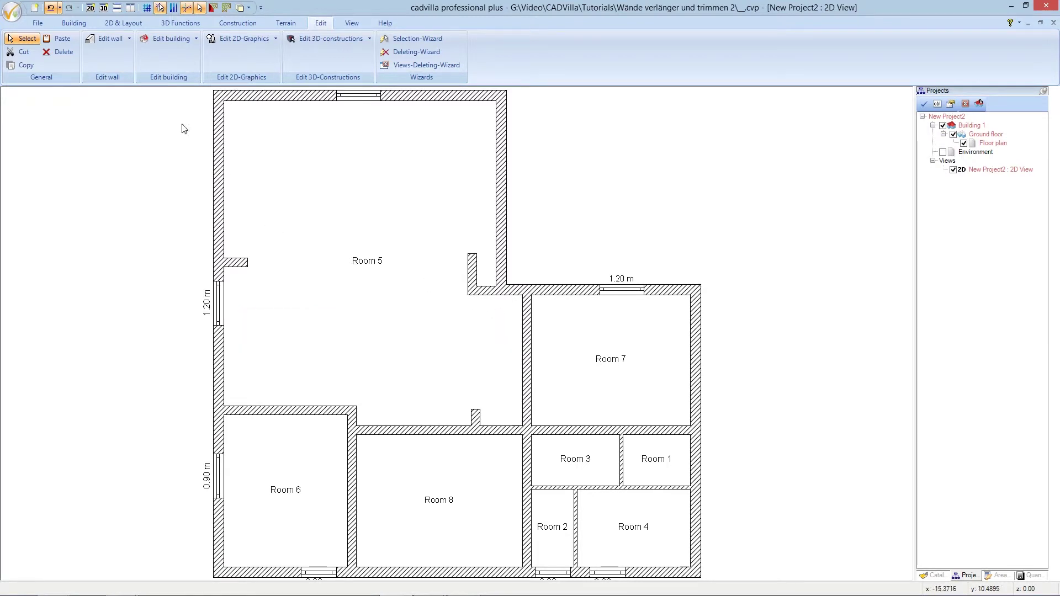
Set the line colour of the 2D guidelines to Lime in the properties of the Numeric parallel guideline tool
click(129, 24)
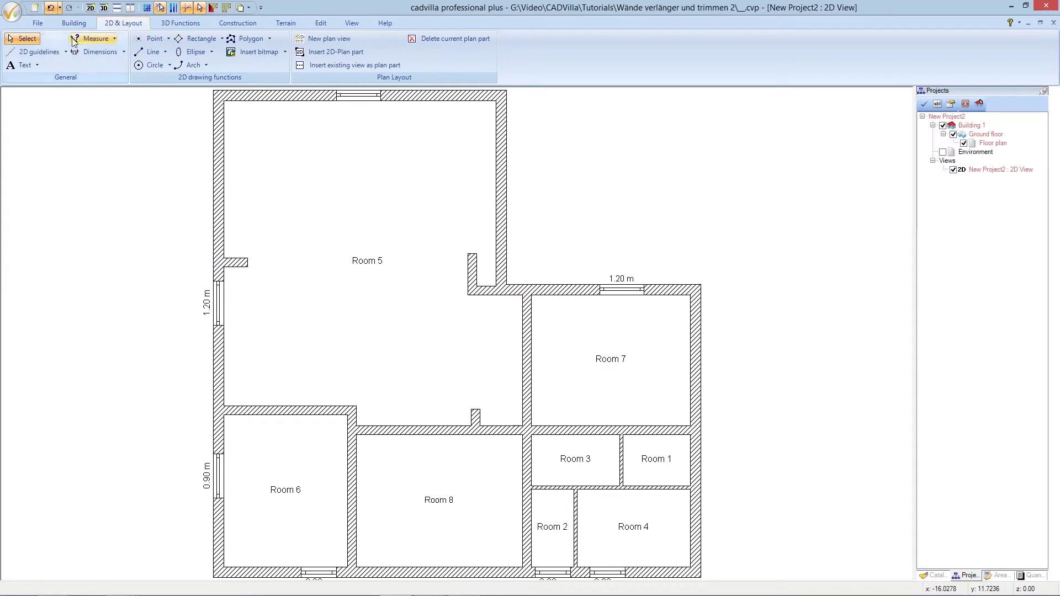
click(56, 53)
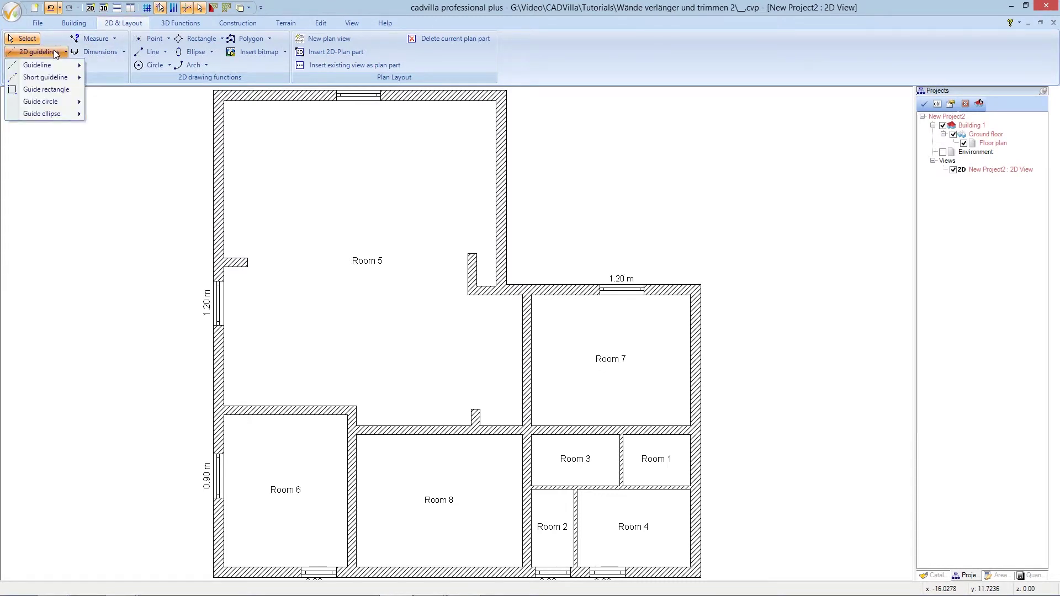
mouse_move(52, 66)
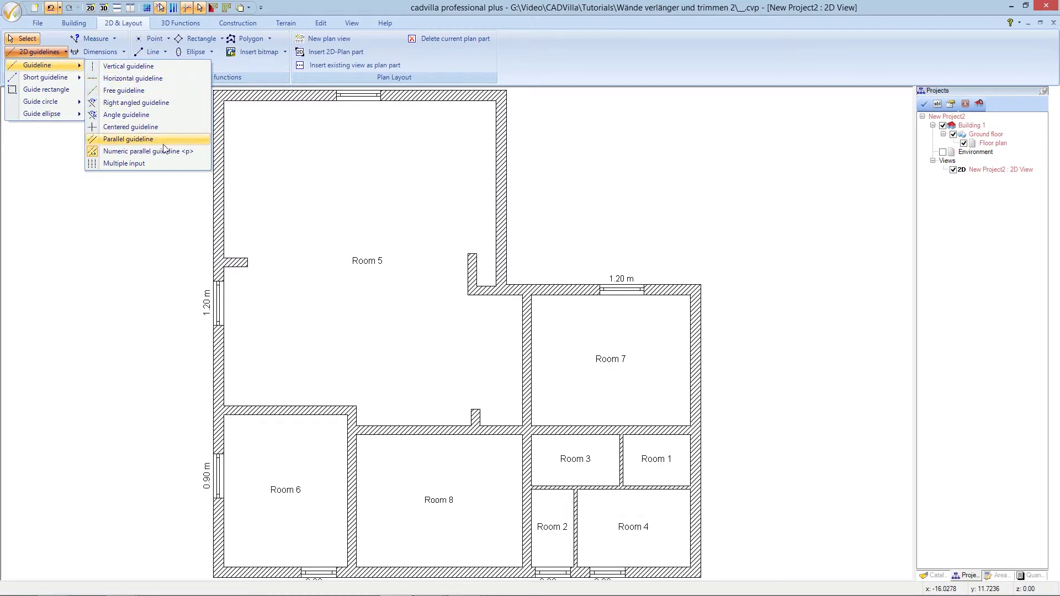
click(194, 153)
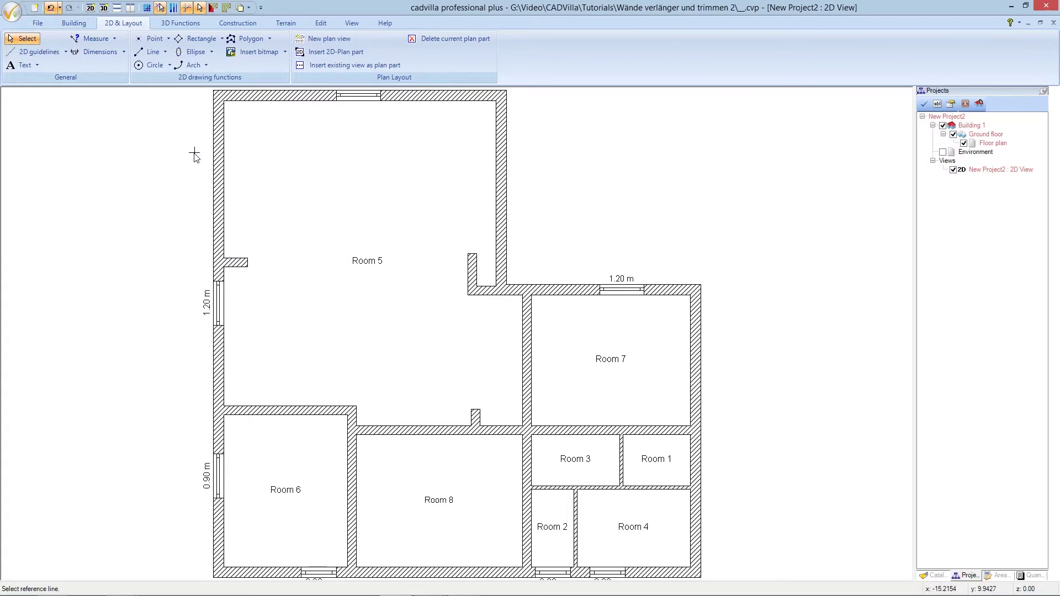
right_click(141, 186)
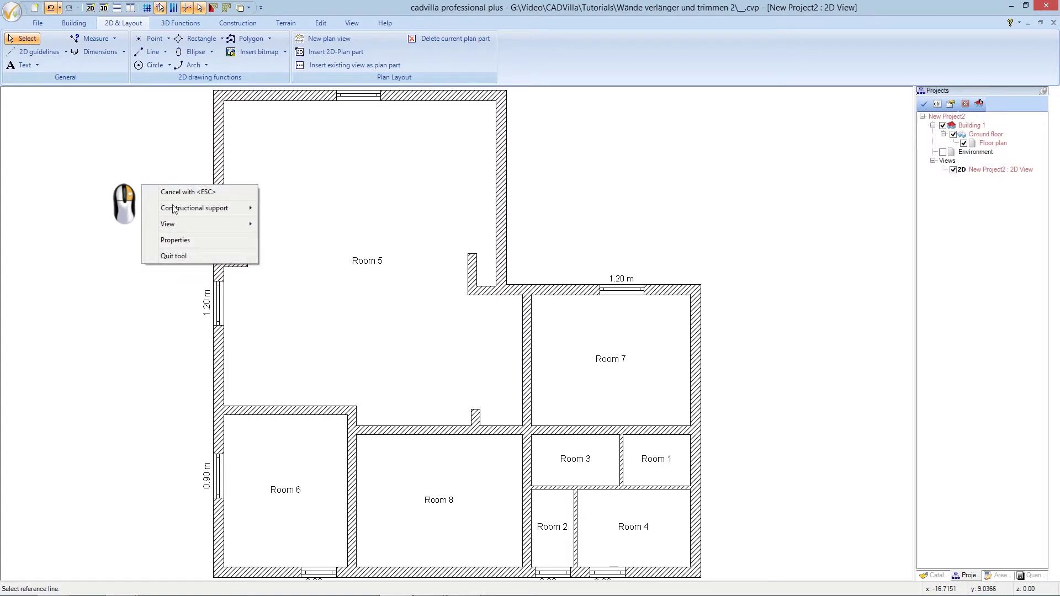
click(191, 240)
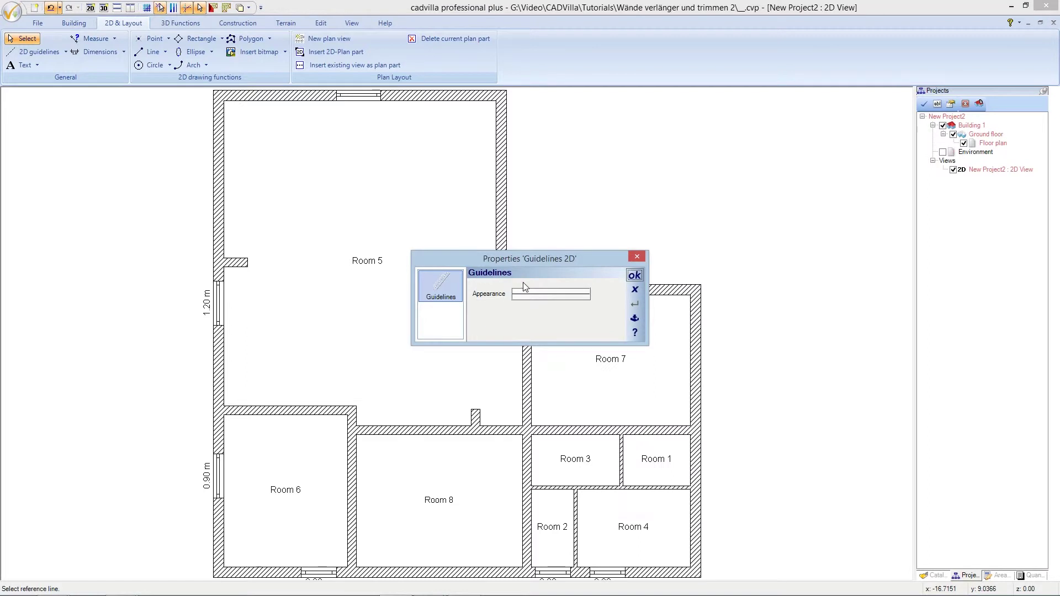
click(528, 296)
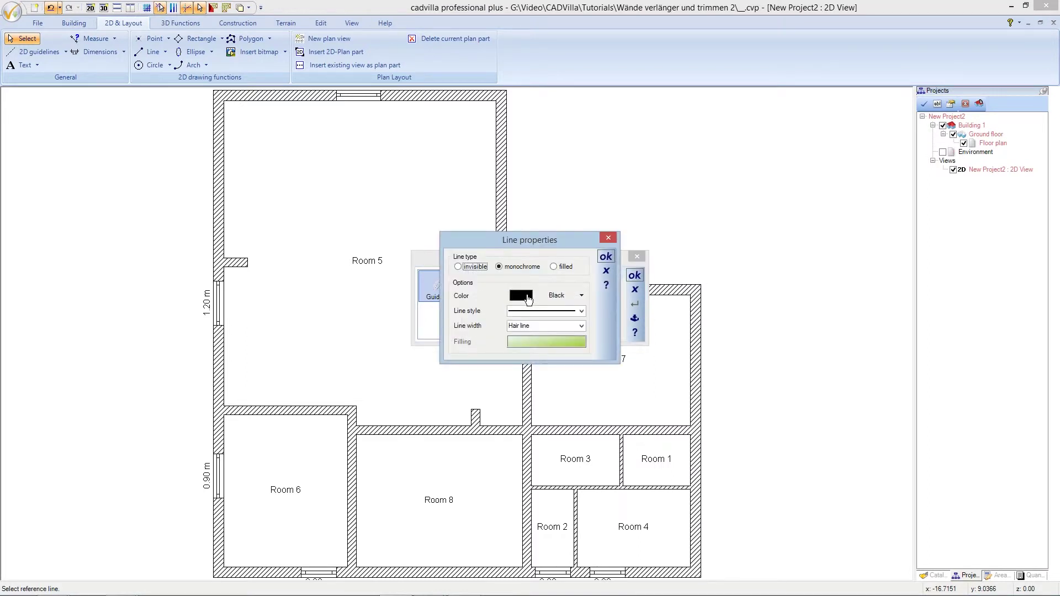
click(559, 294)
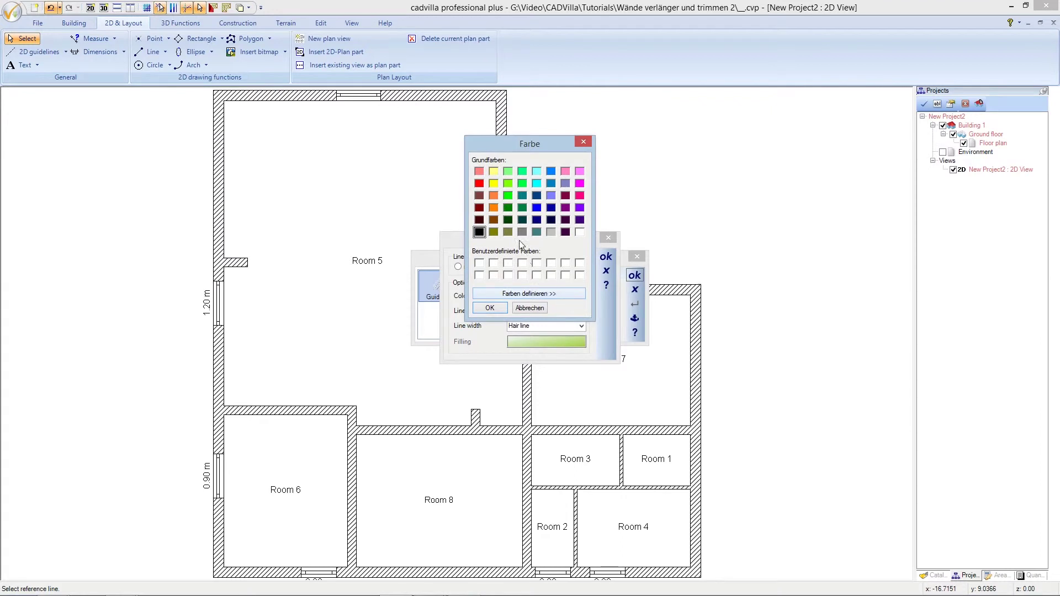
click(508, 196)
click(500, 305)
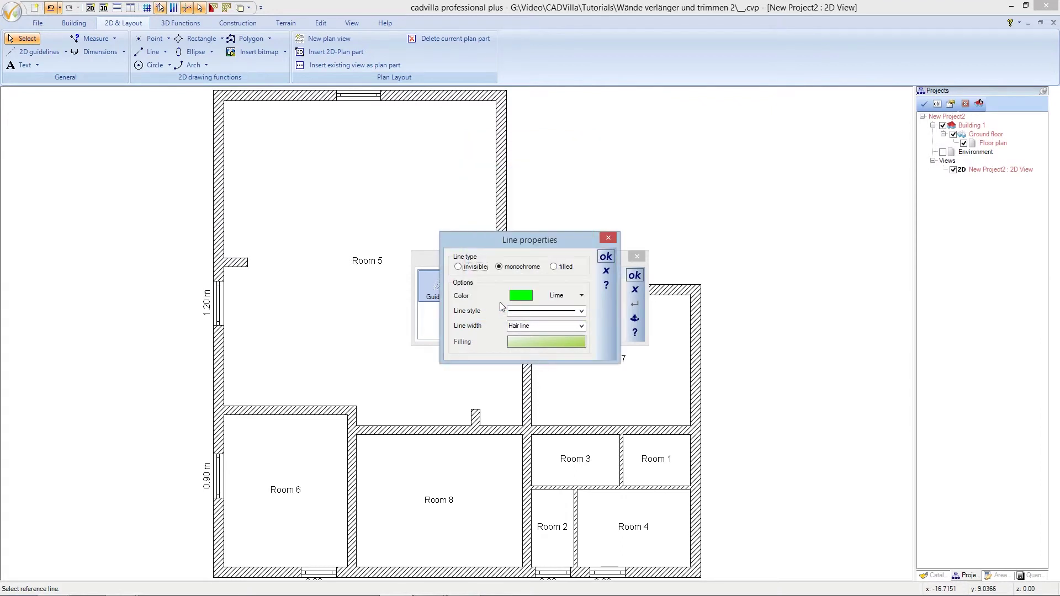
click(606, 257)
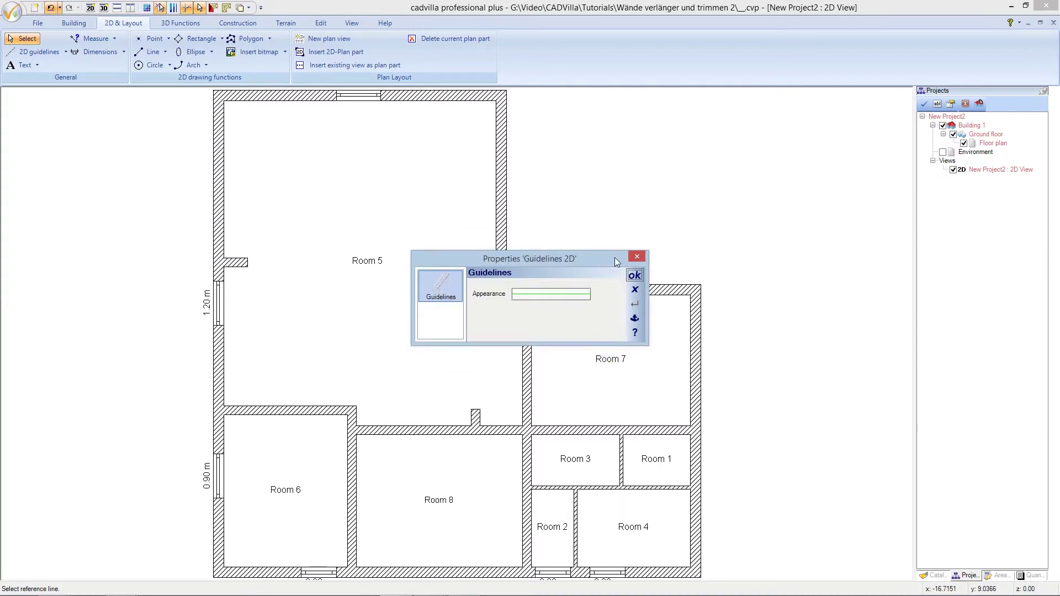
click(634, 275)
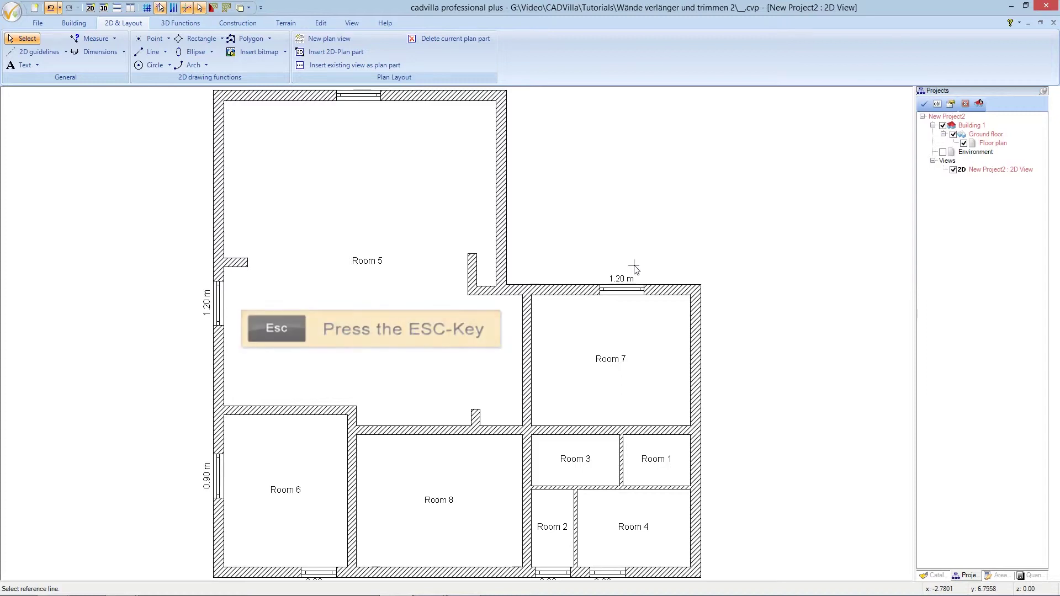
key(Escape)
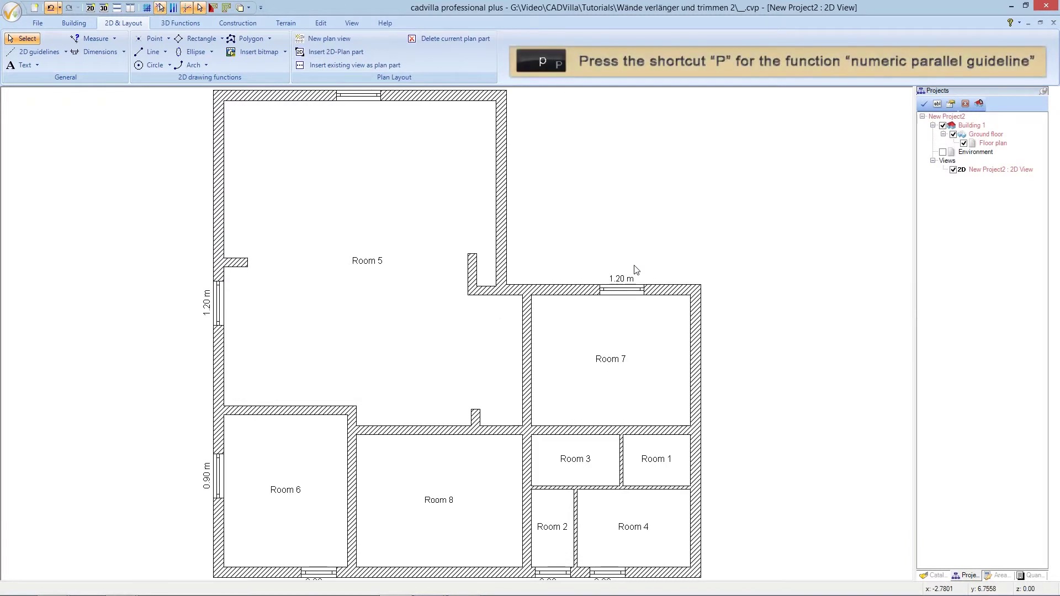
Insert a numeric parallel guideline inside Room 5, 2.30 m from the inner face of its left exterior wall
key(p)
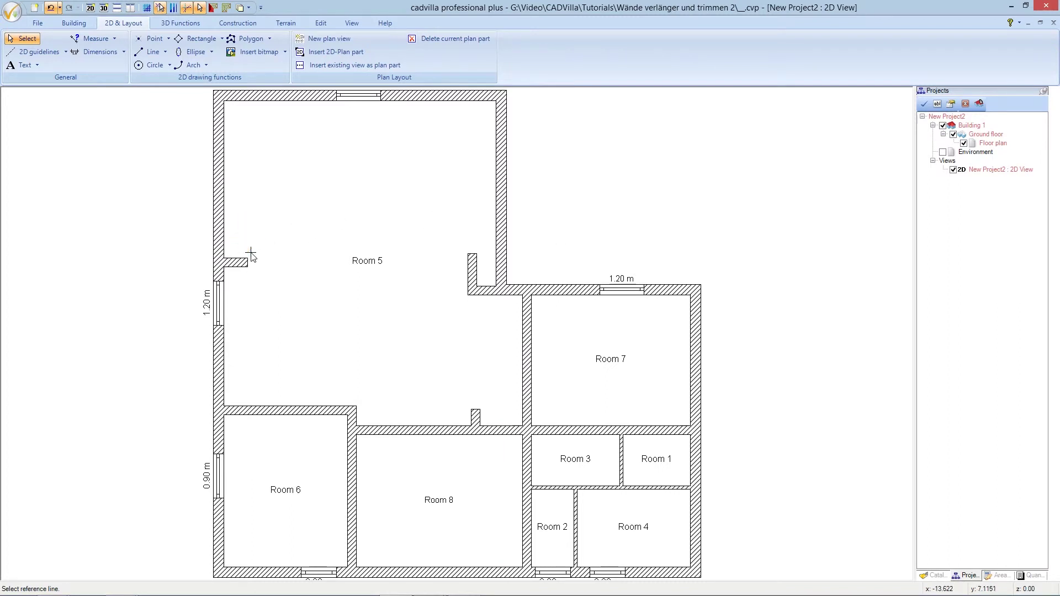
click(228, 225)
click(262, 224)
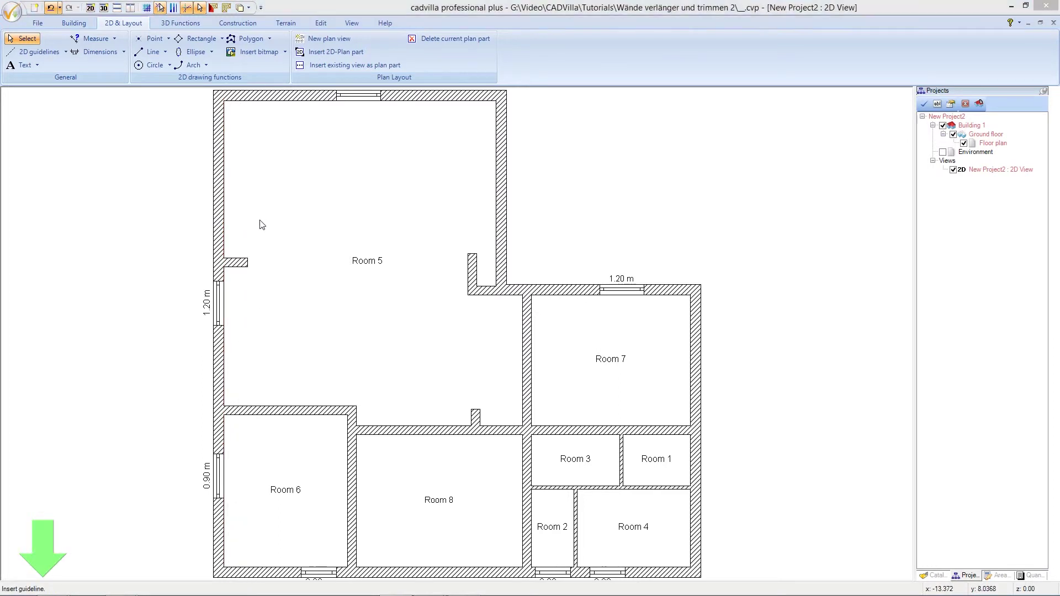
text(2,30)
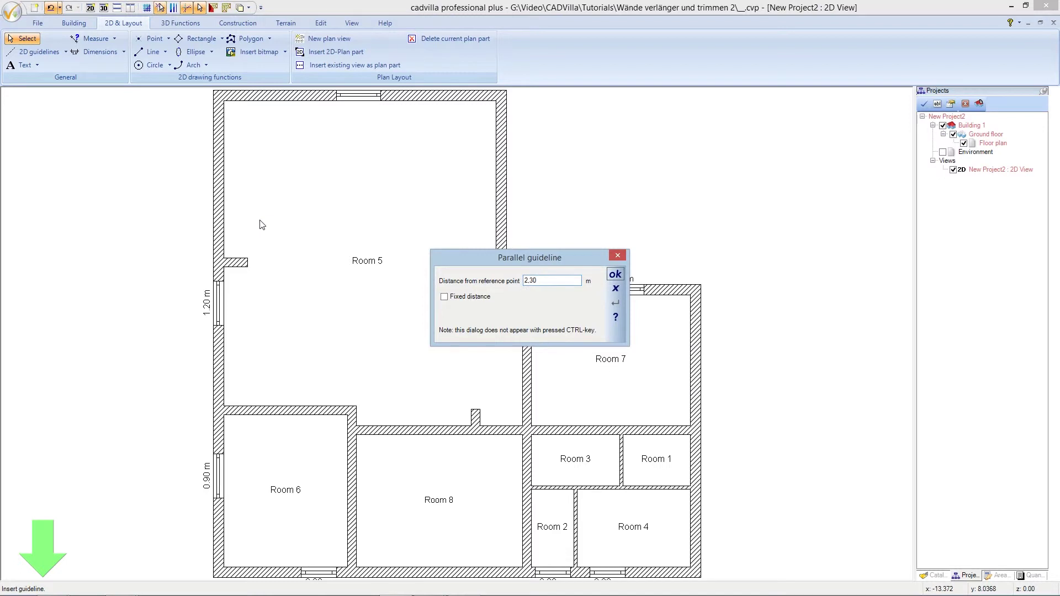
key(Return)
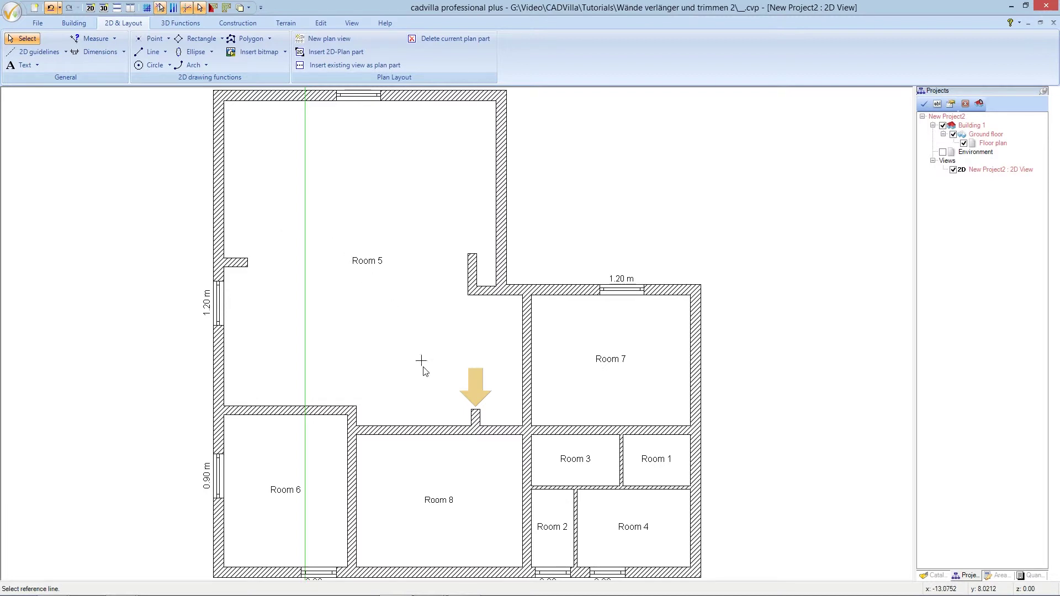
Insert a parallel guideline in Room 5, 2.50 m above the upper face of the wall shared with Room 8
click(431, 427)
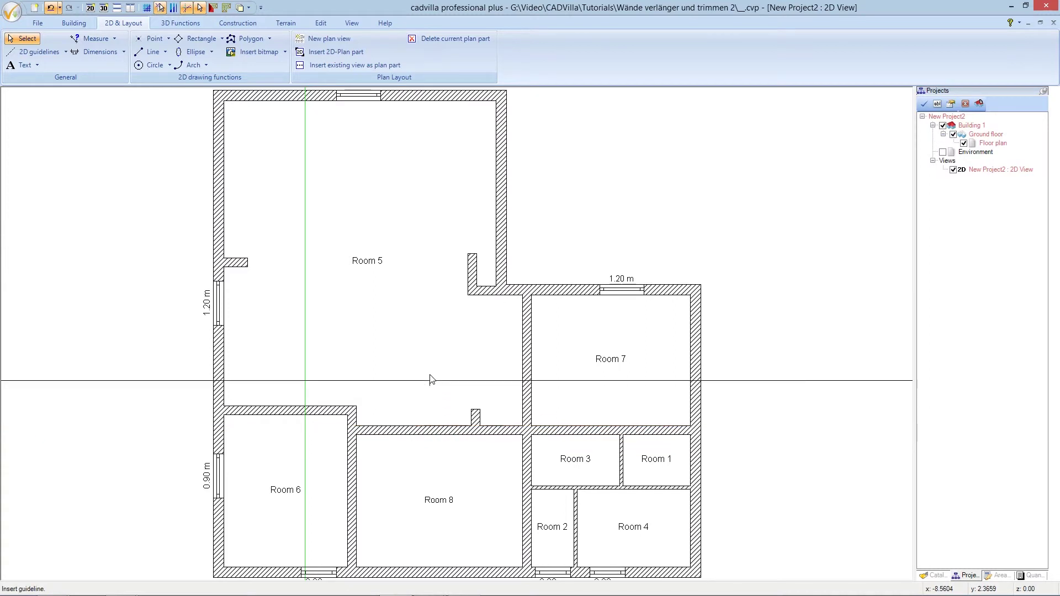
click(431, 373)
text(2,5)
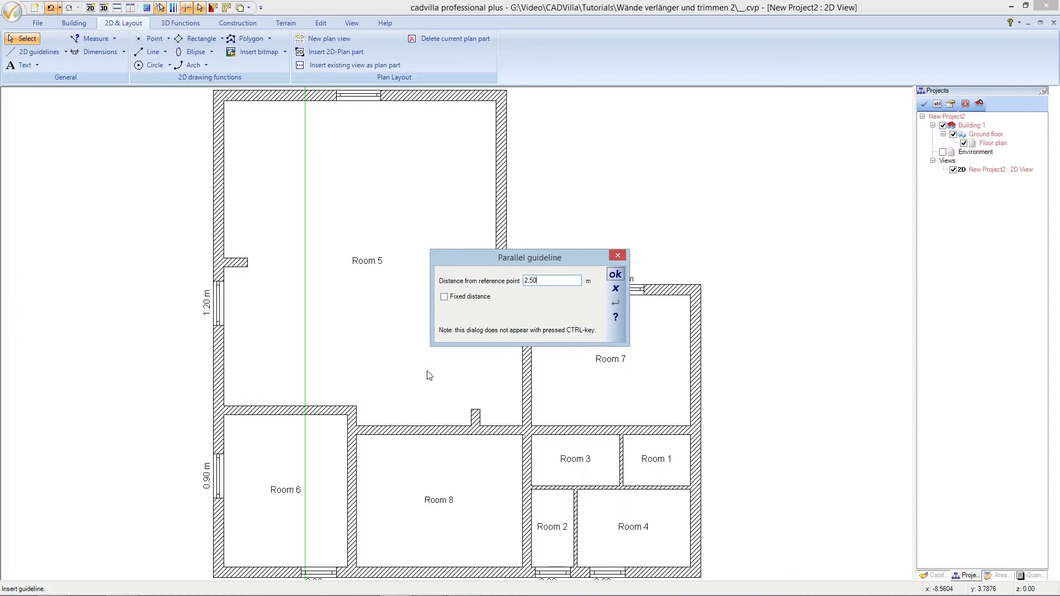
key(Return)
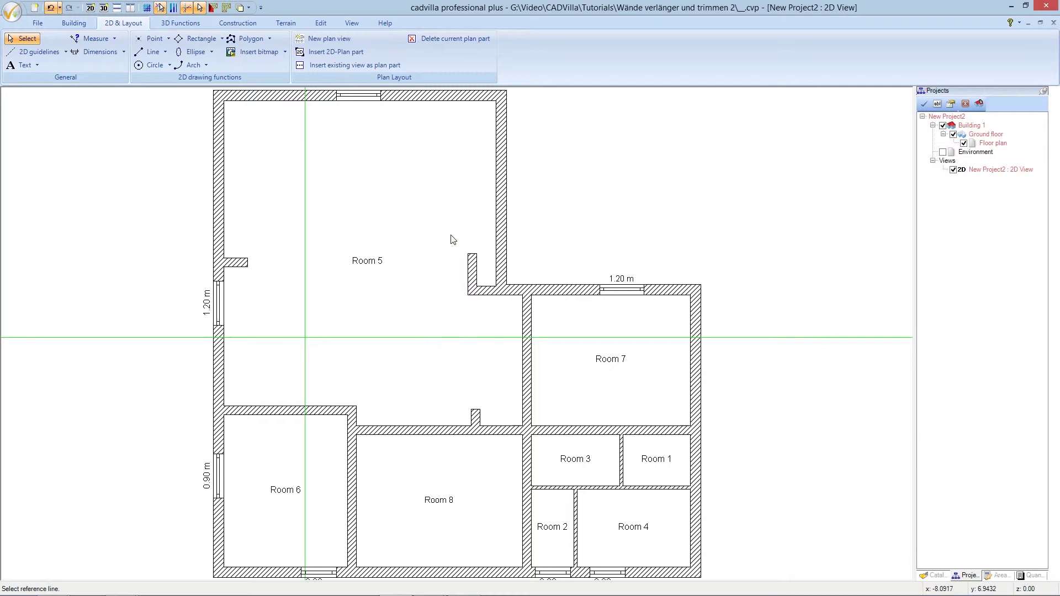
Insert a parallel guideline inside Room 5, 2 m from the inner face of its upper right-hand exterior wall
click(496, 225)
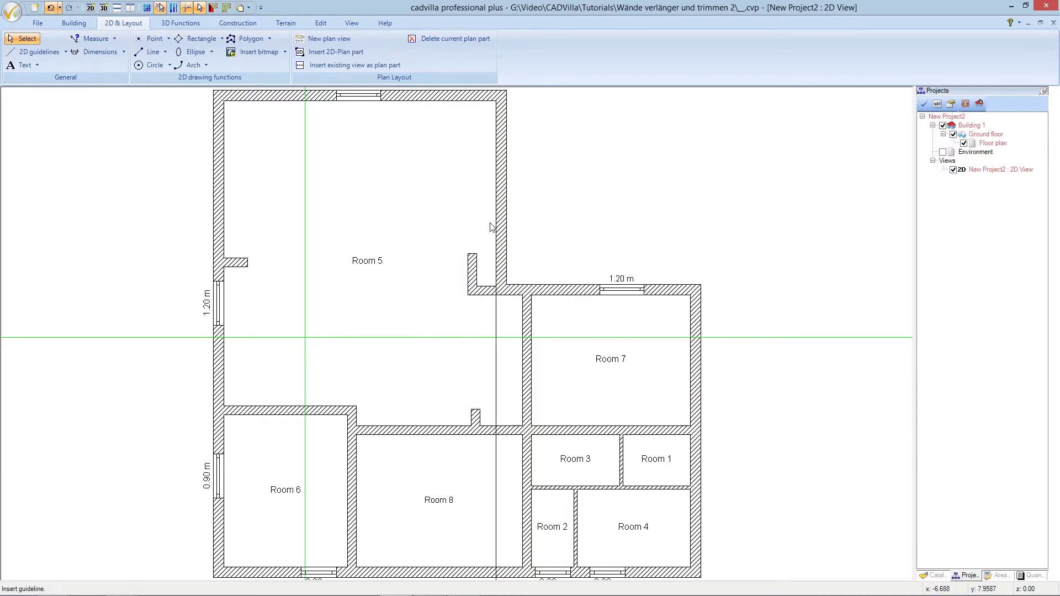
click(445, 228)
text(2)
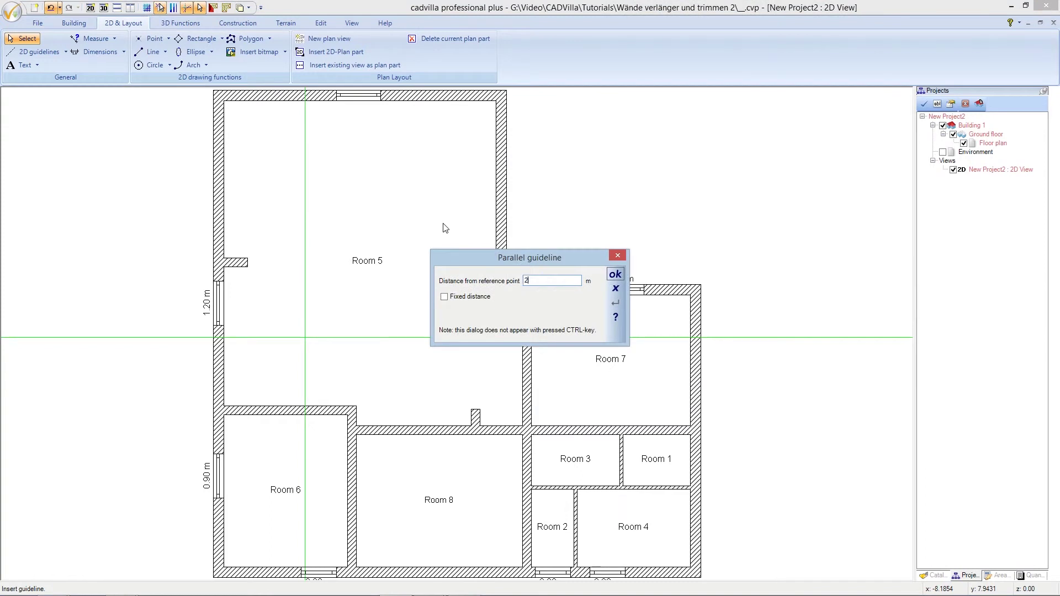
key(Return)
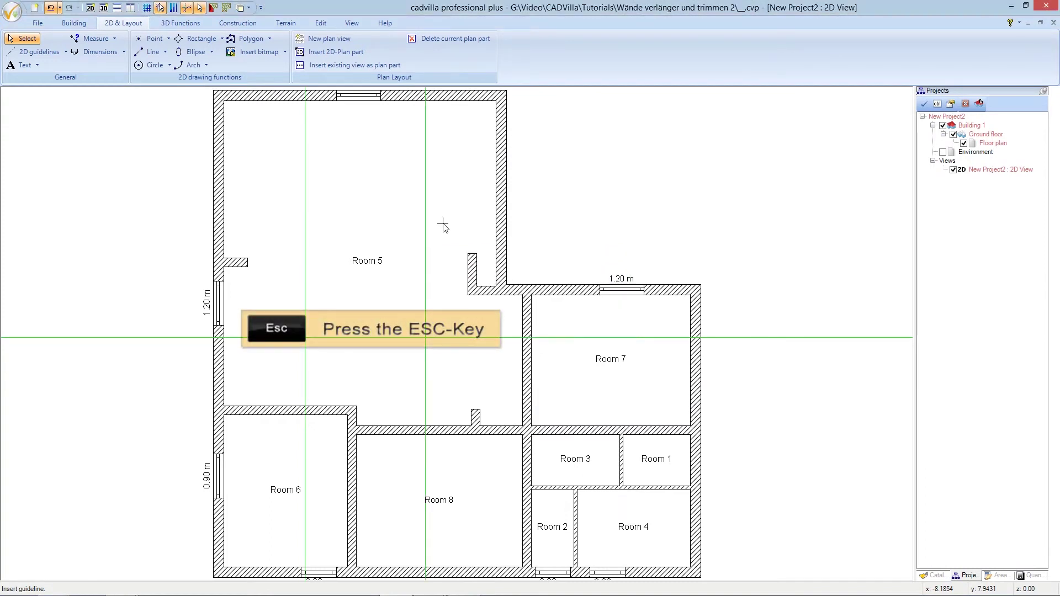
key(Escape)
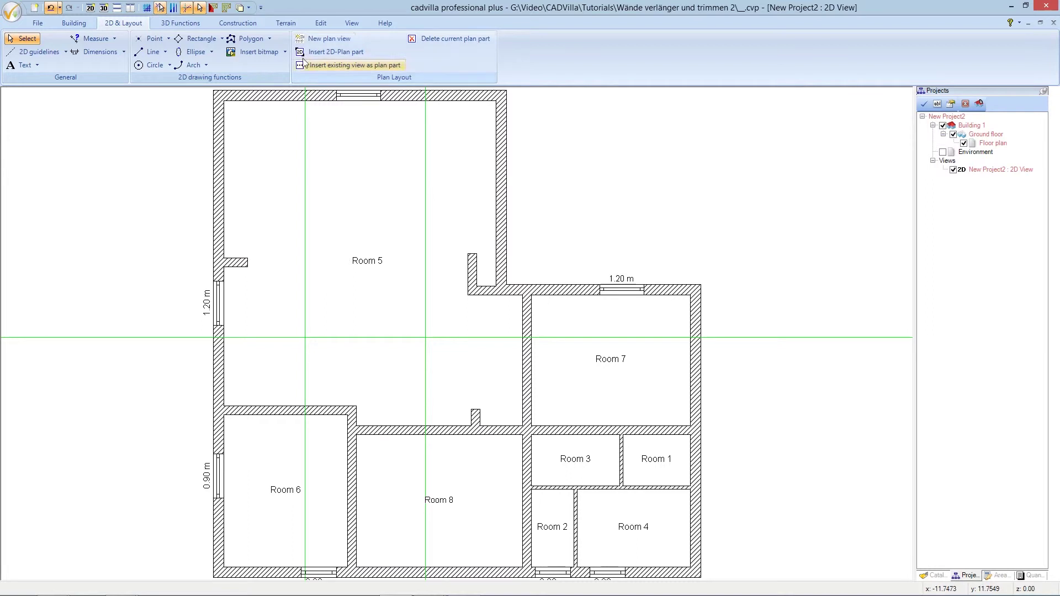
Extend the short horizontal wall on Room 5's left exterior wall to the left vertical guideline, to a length of 2.30 m
click(320, 24)
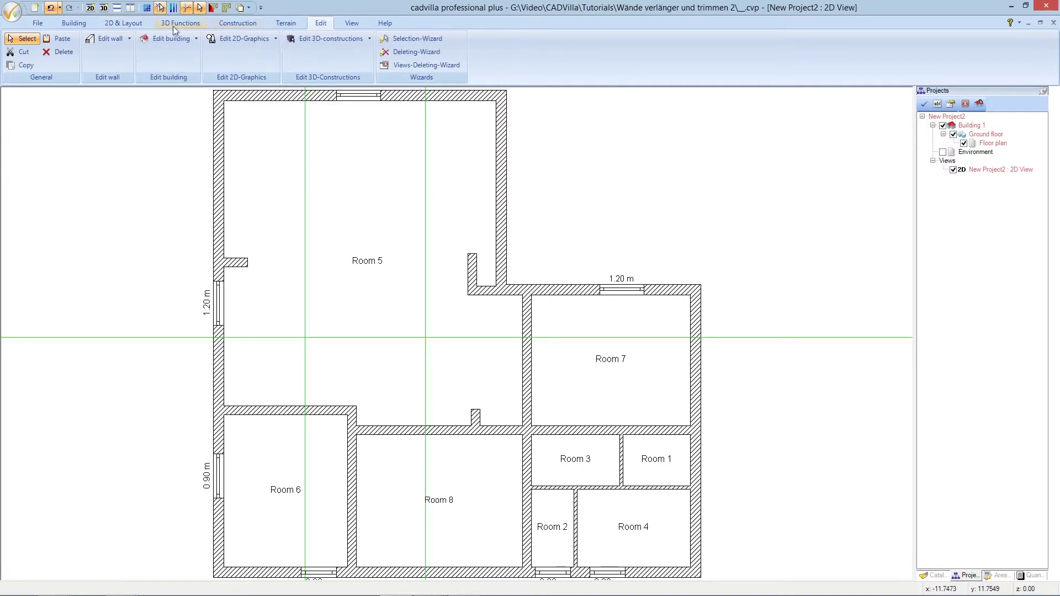
click(117, 39)
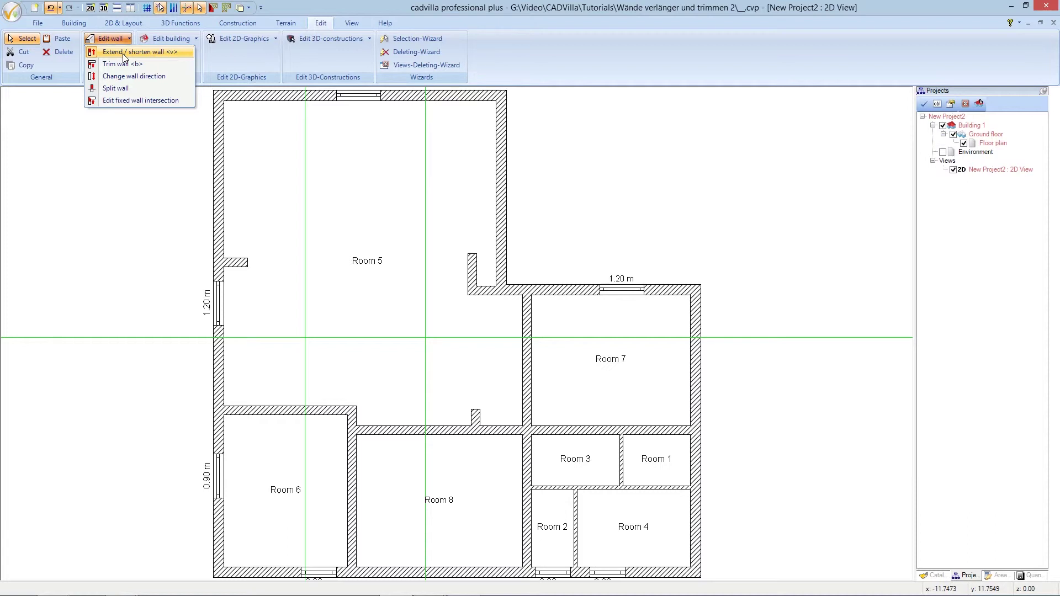
click(123, 53)
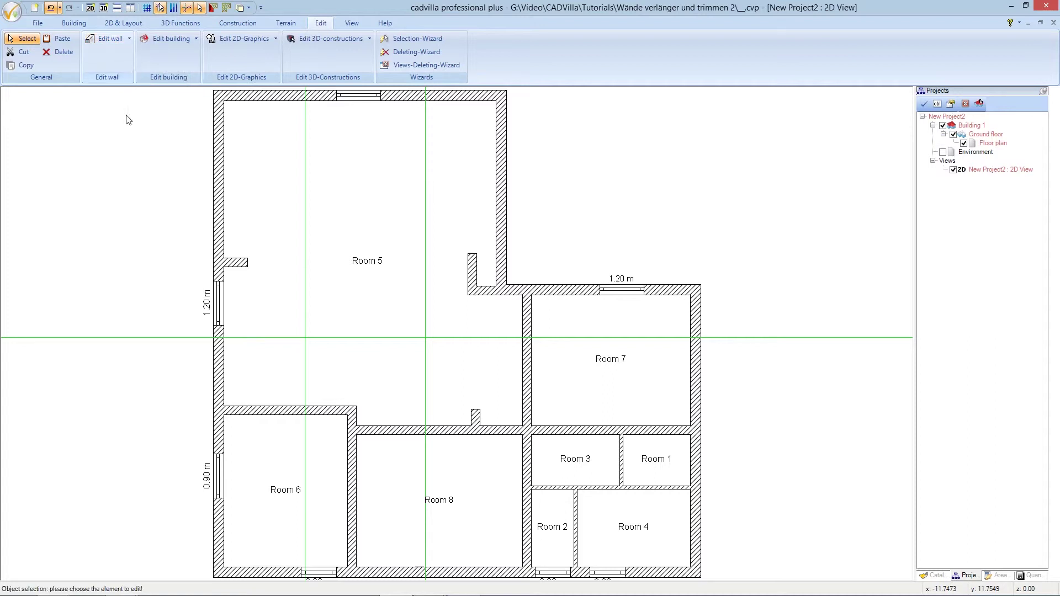
click(247, 265)
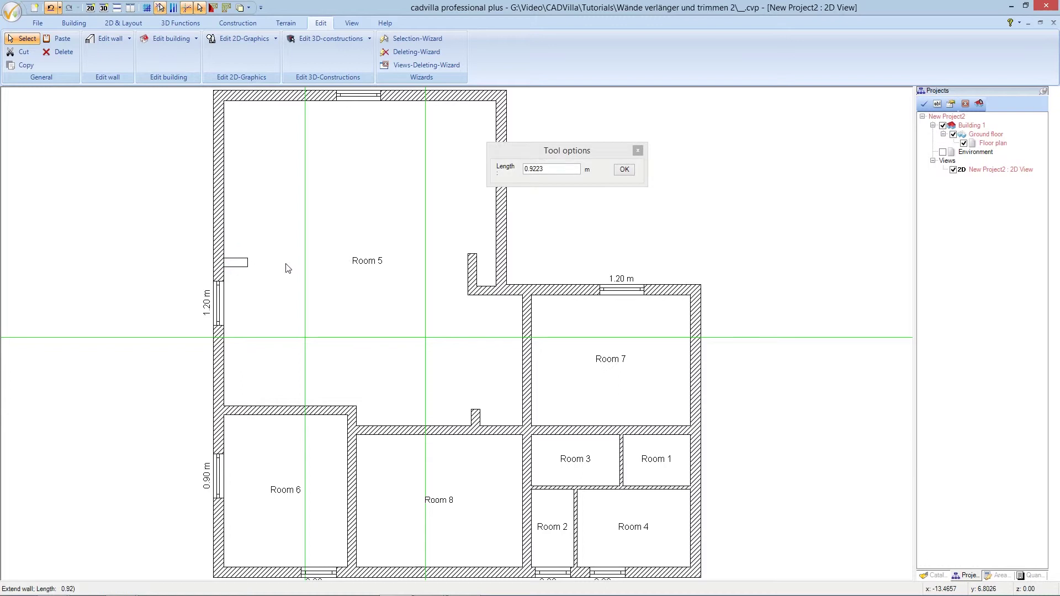
click(305, 265)
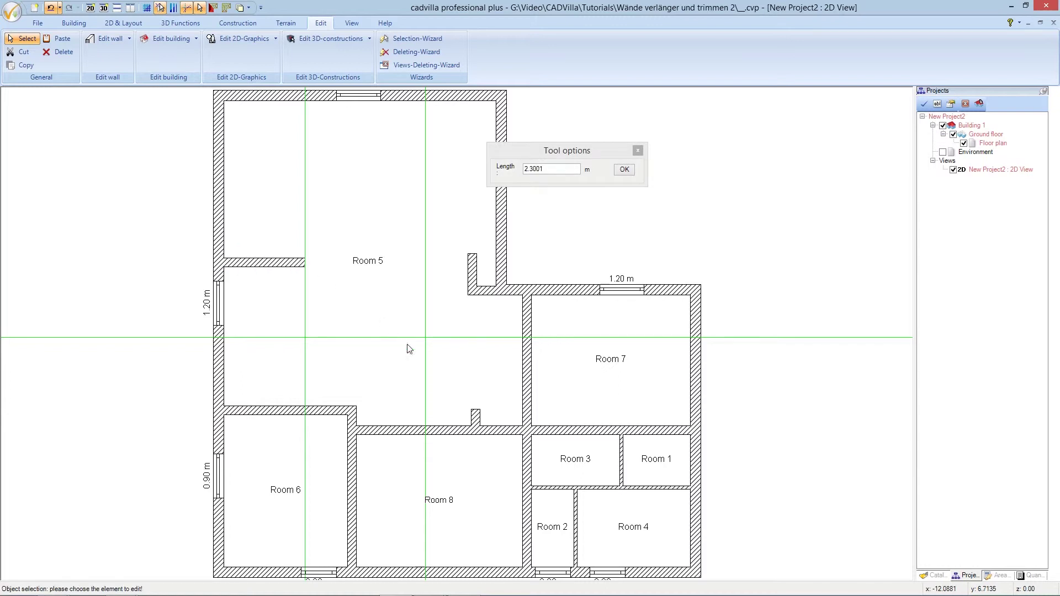
Extend the wall stub above Room 8 to the horizontal guideline (2.50 m) and Room 5's right-hand short horizontal wall to the right vertical guideline (2.00 m)
click(476, 412)
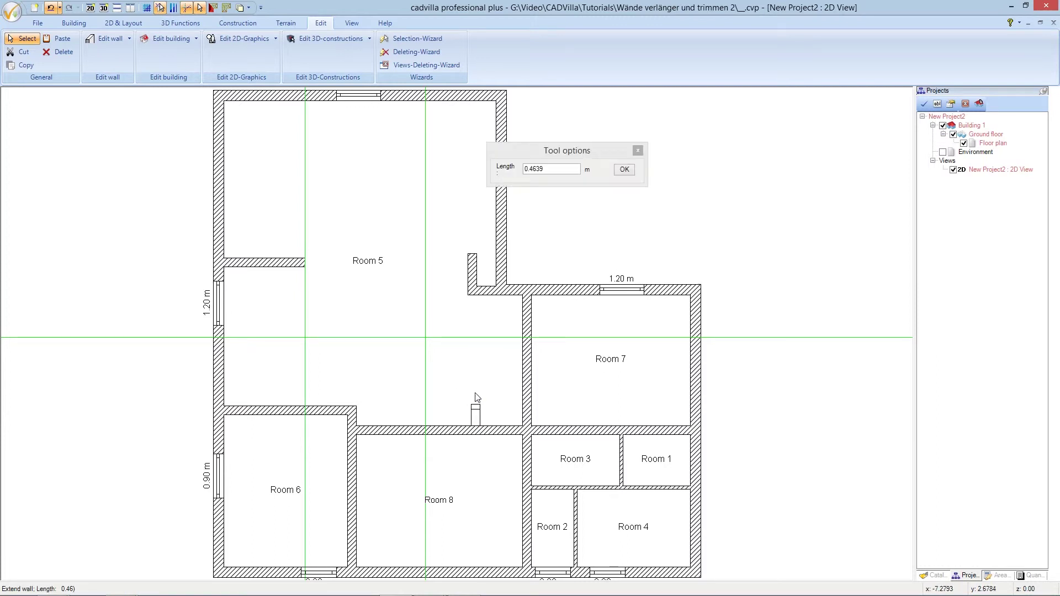
click(473, 340)
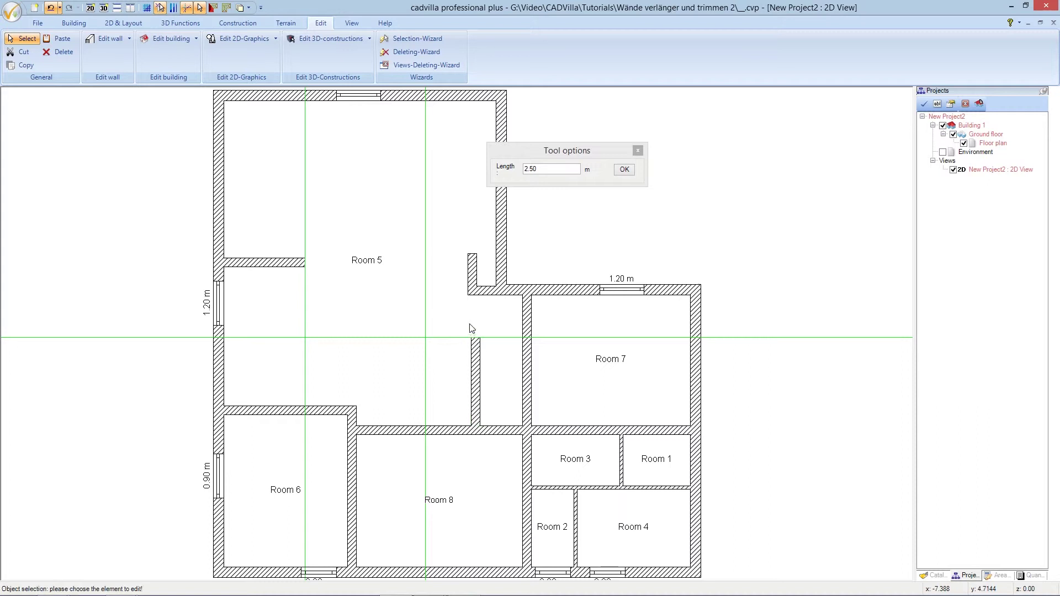
click(474, 292)
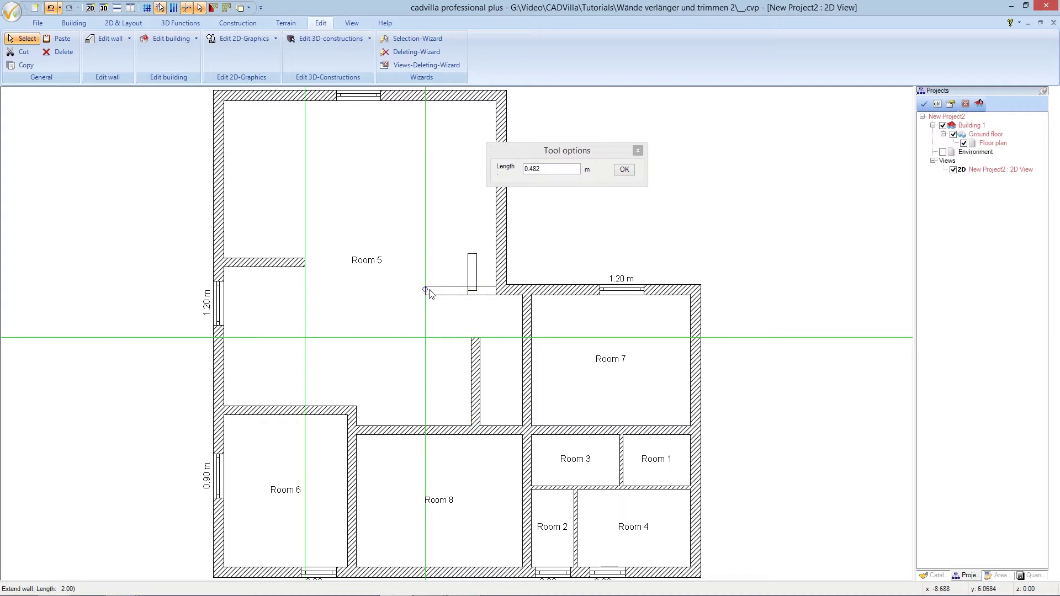
click(429, 291)
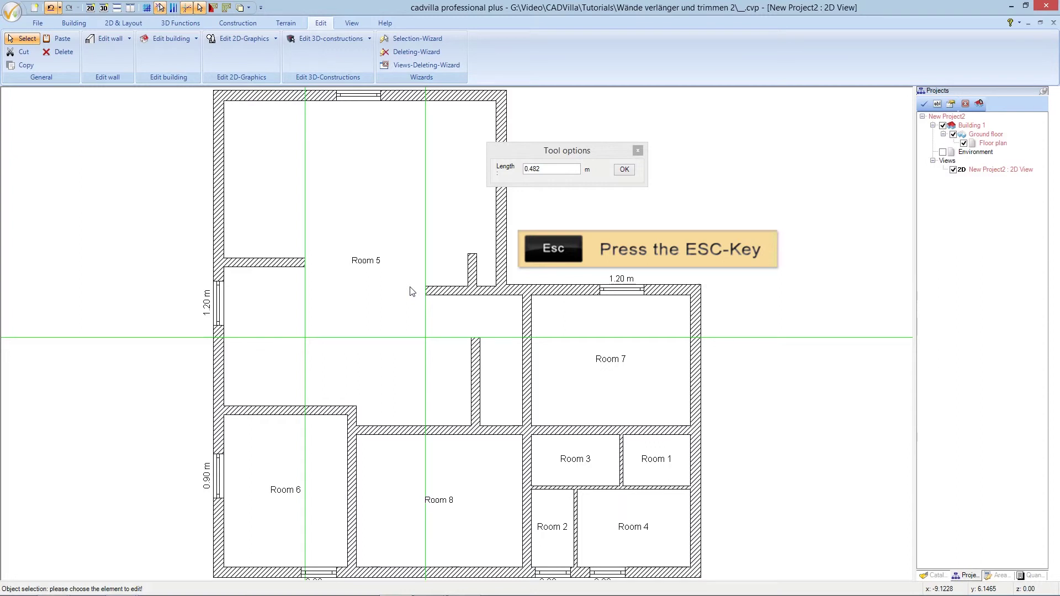
key(Escape)
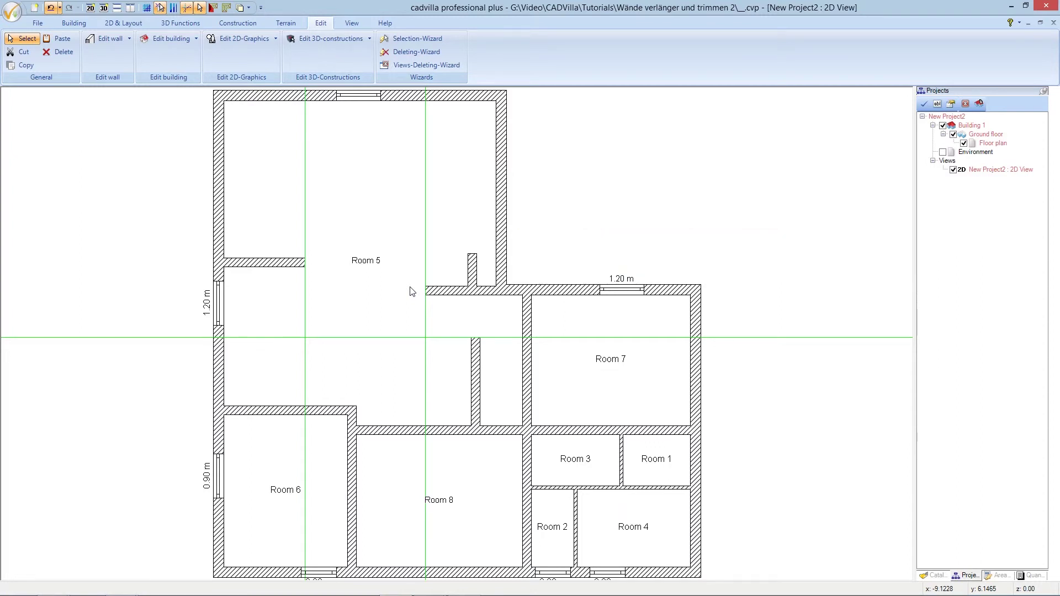
Move the short vertical wall by its lower-left reference point to the left end of the extended horizontal wall, and hide the guidelines
click(471, 258)
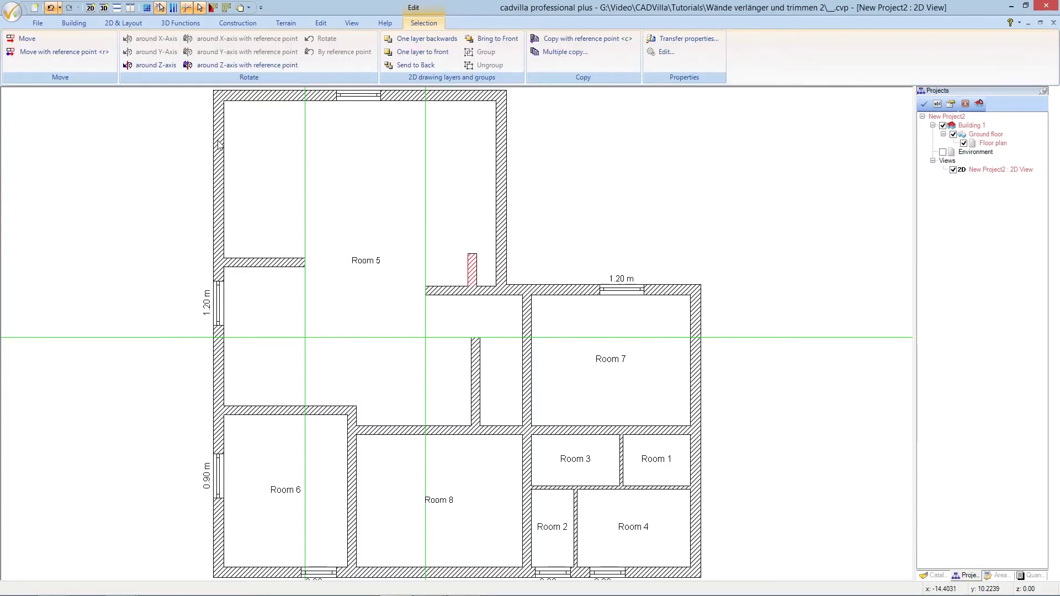
click(76, 58)
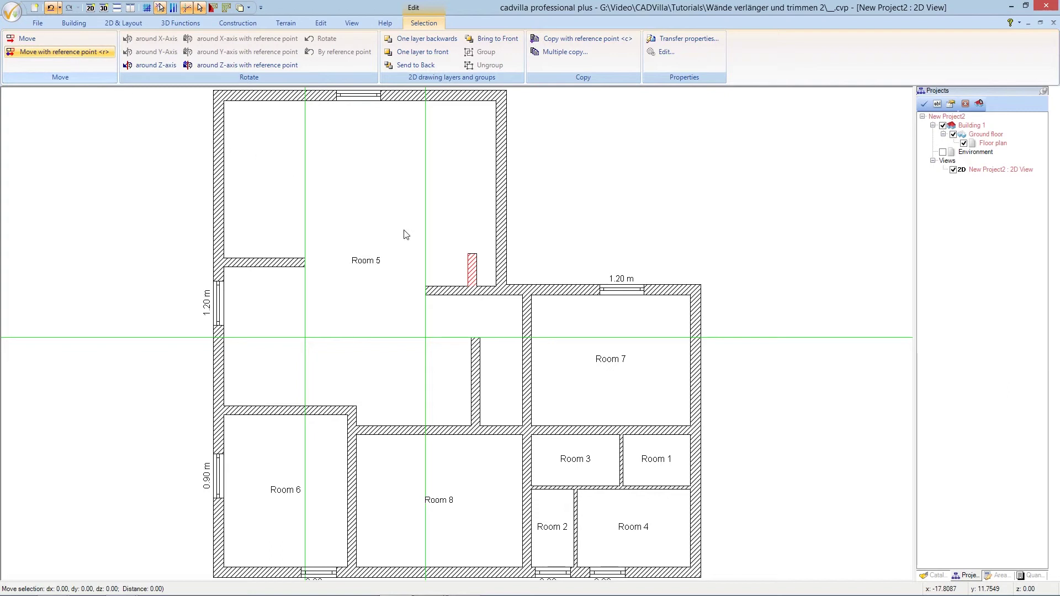
click(467, 286)
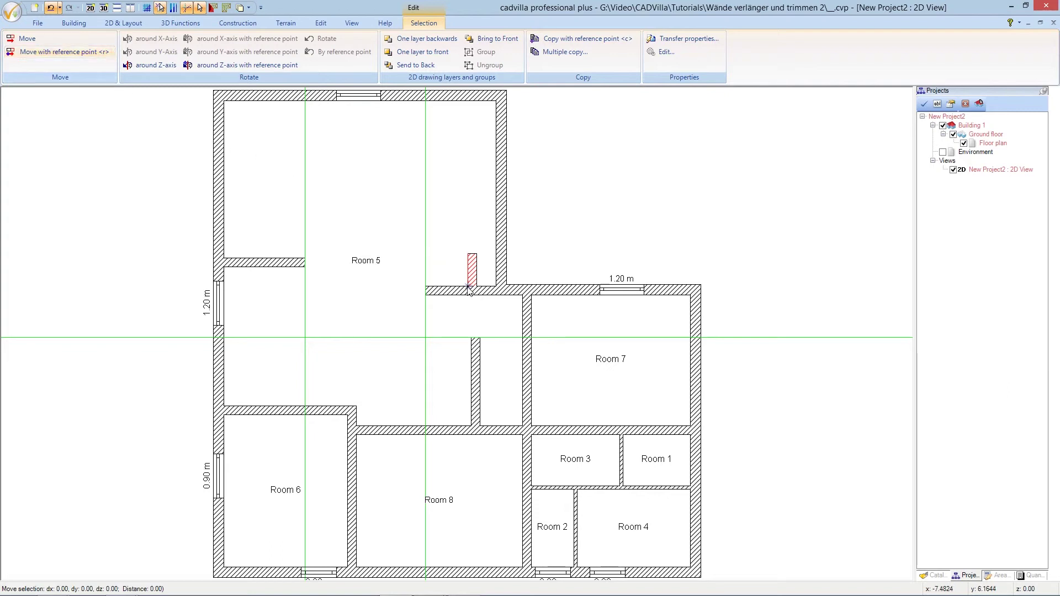
click(429, 288)
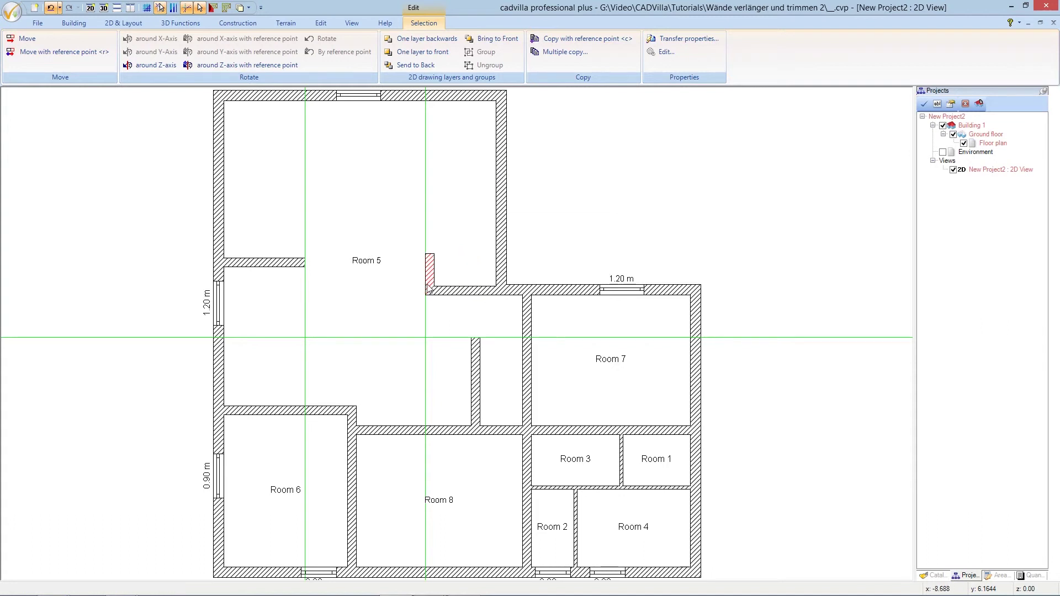
key(Escape)
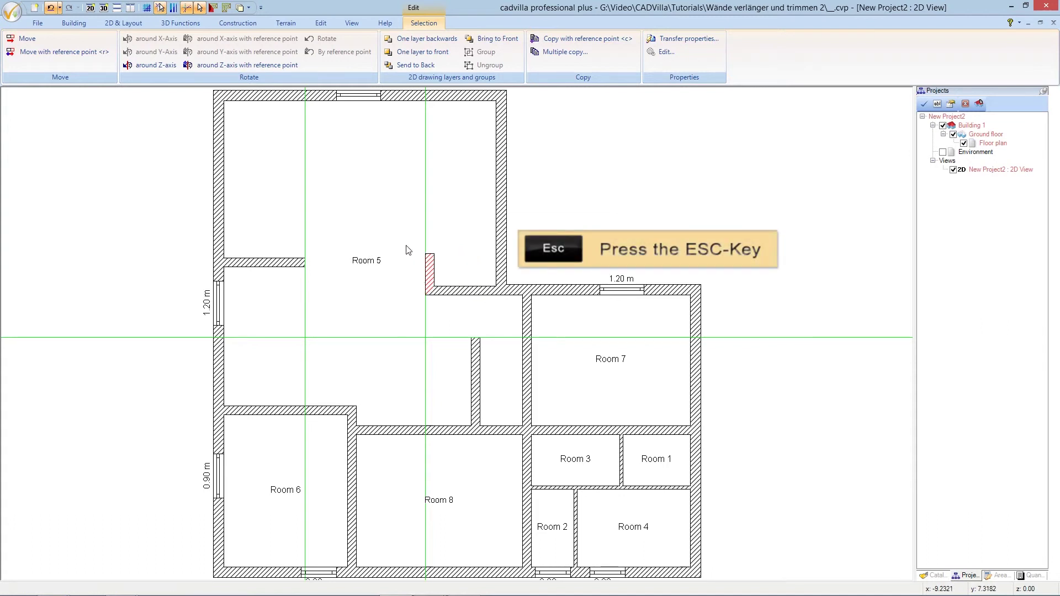
key(Escape)
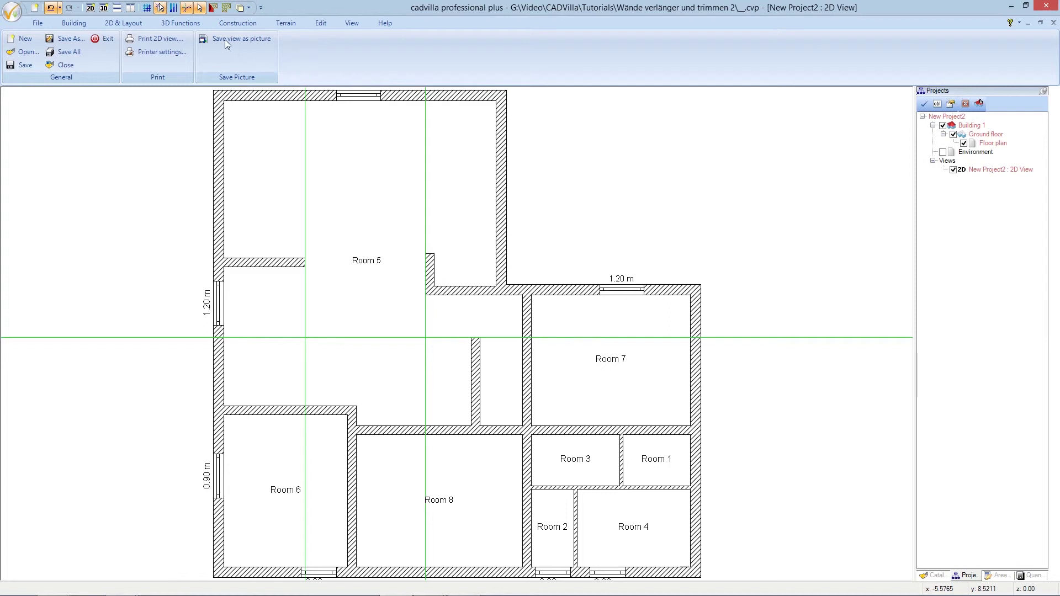
click(188, 8)
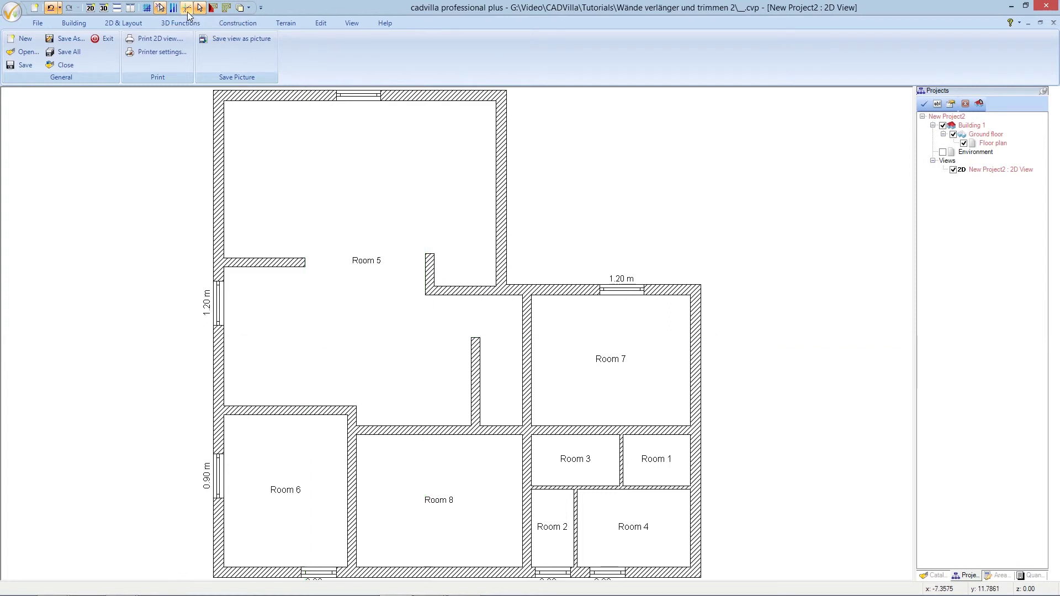